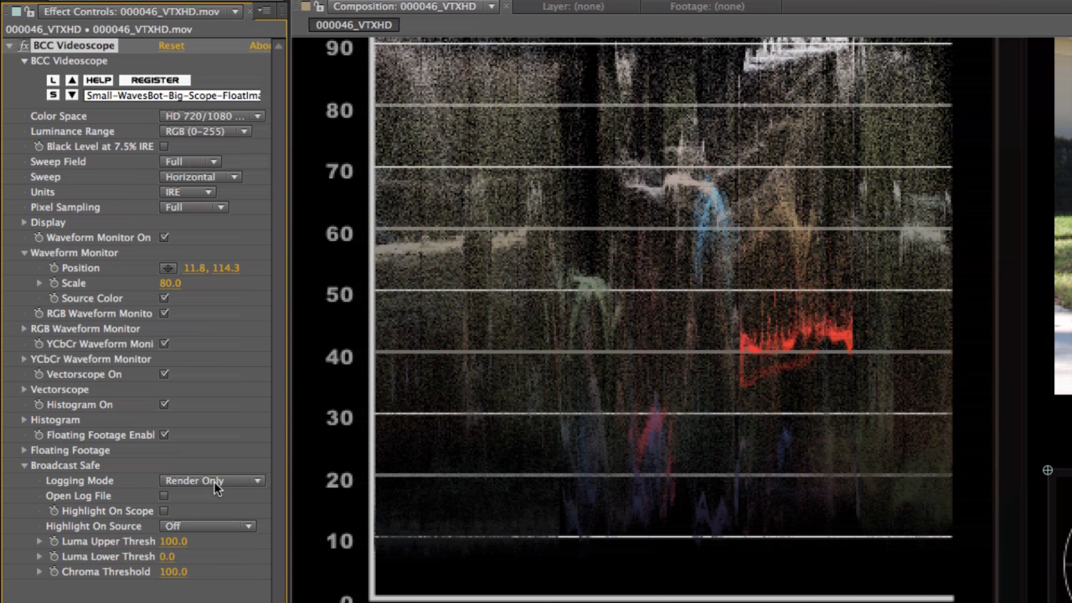
Set the Broadcast Safe luma upper threshold to 50.
left_click(214, 481)
left_click(268, 514)
left_click_drag(838, 215, 804, 361)
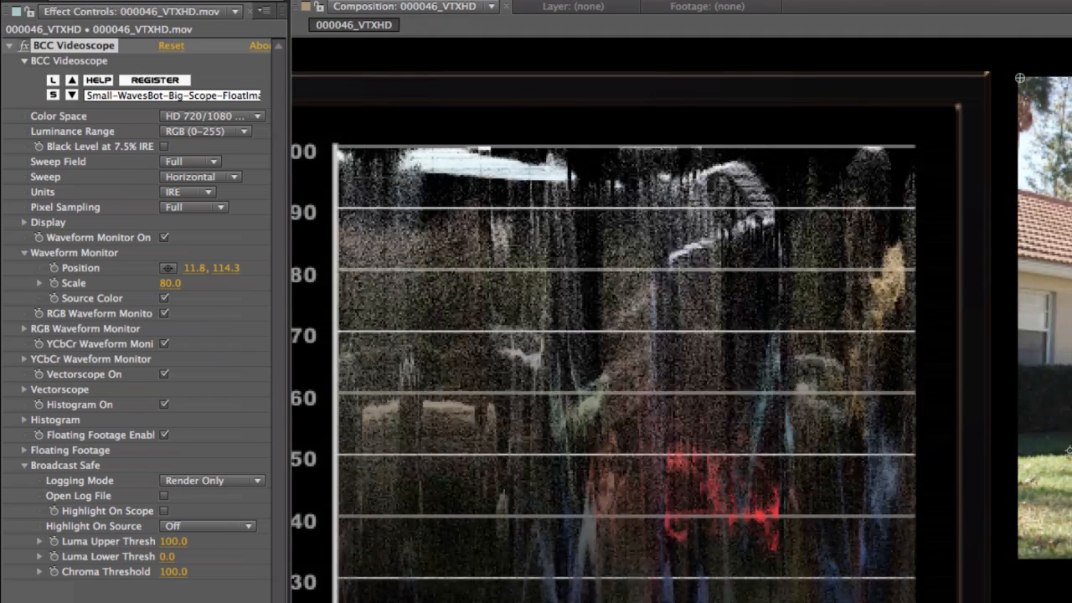
key("space")
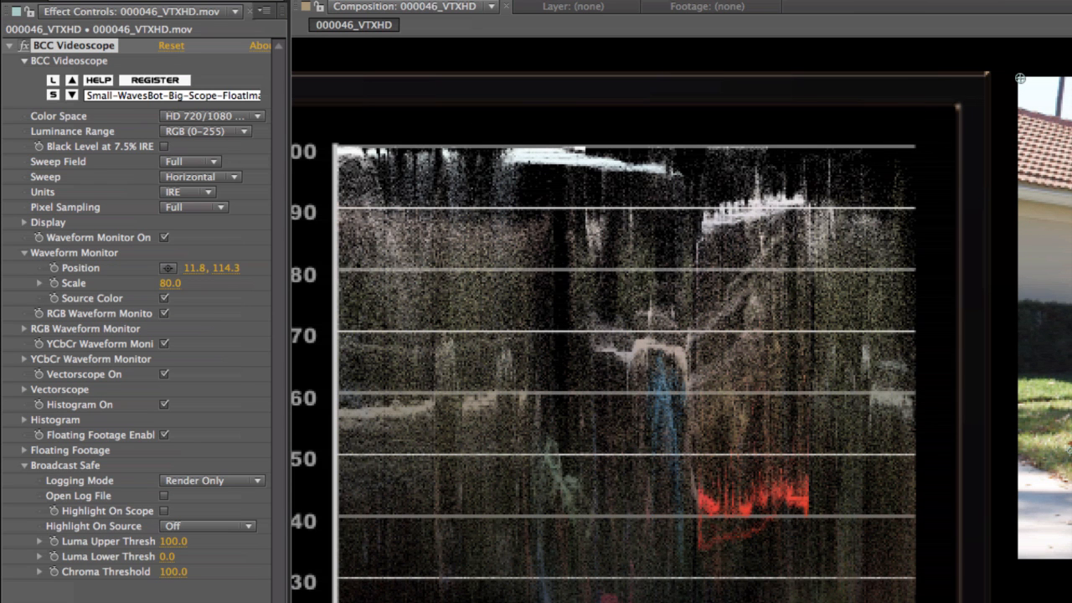
left_click(173, 542)
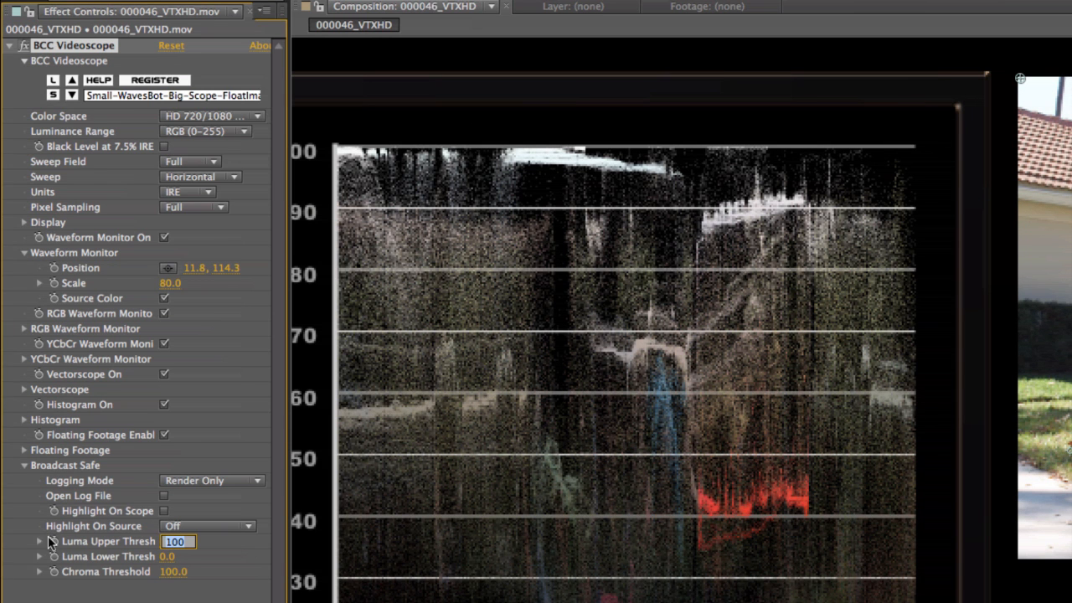
type("50")
key("Return")
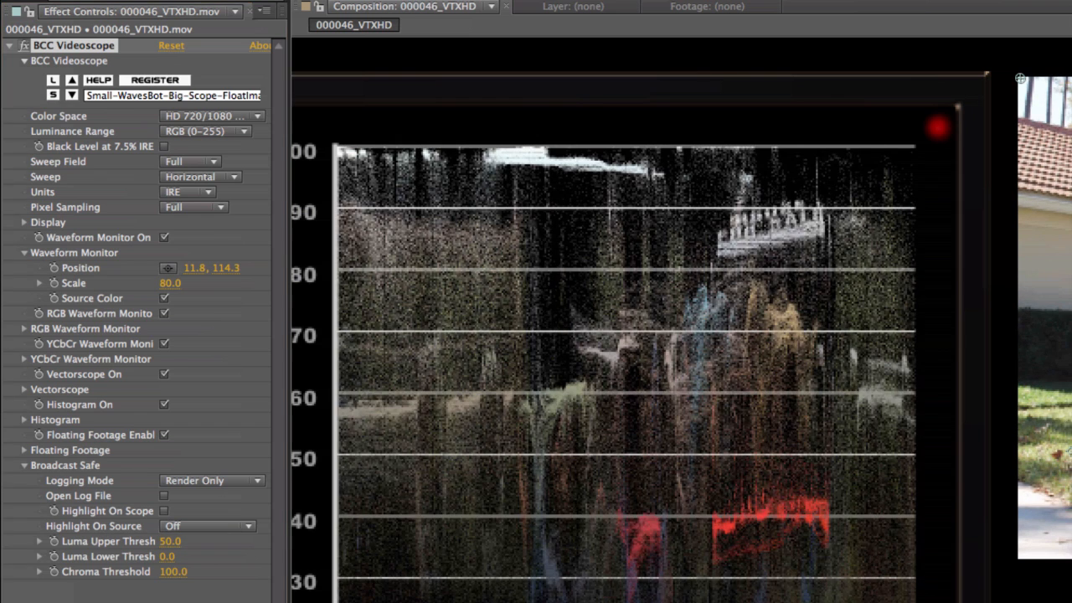
Bring the source footage into view and set its out-of-range highlight to Magenta.
left_click_drag(1071, 362, 893, 369)
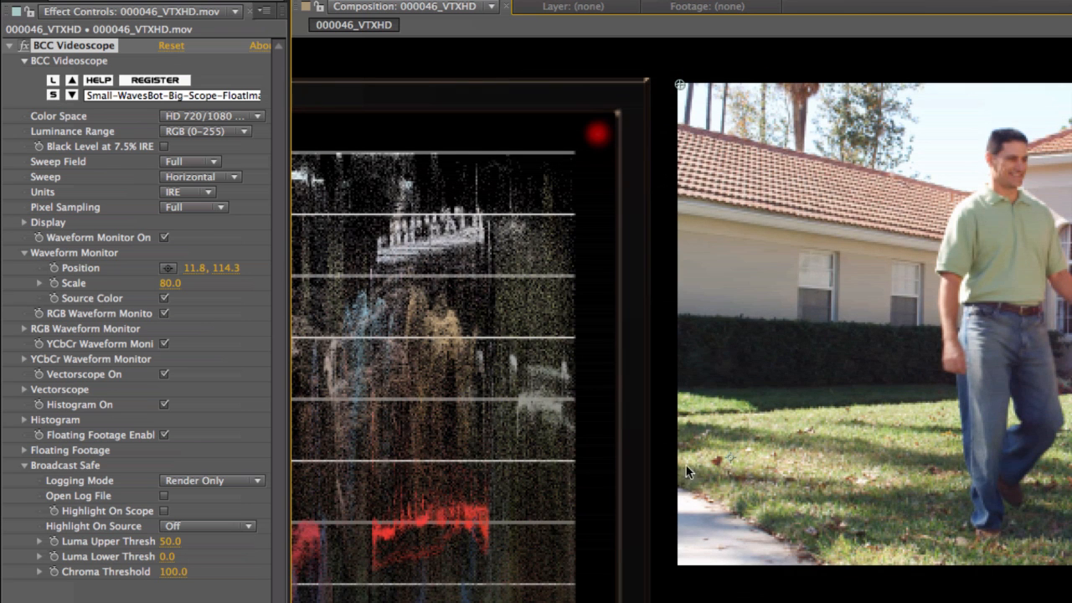
left_click_drag(516, 523, 688, 530)
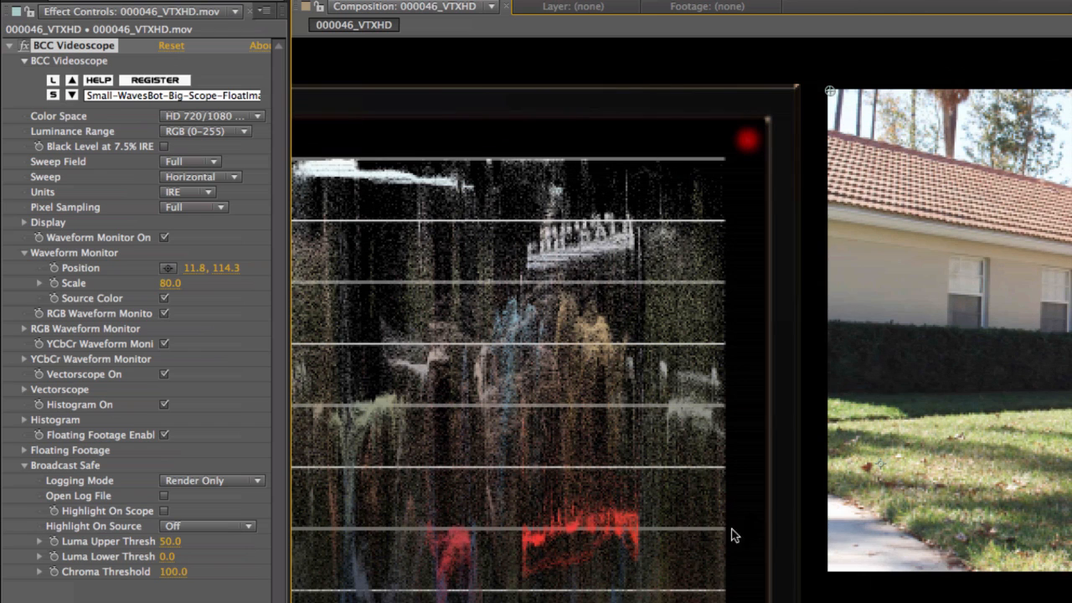
left_click(201, 527)
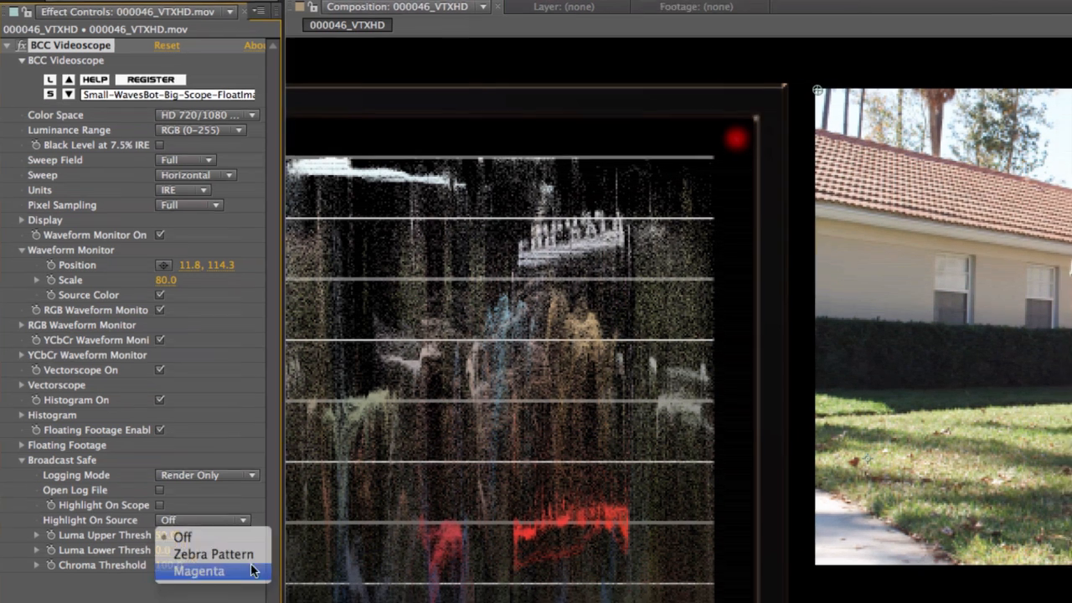
left_click(201, 571)
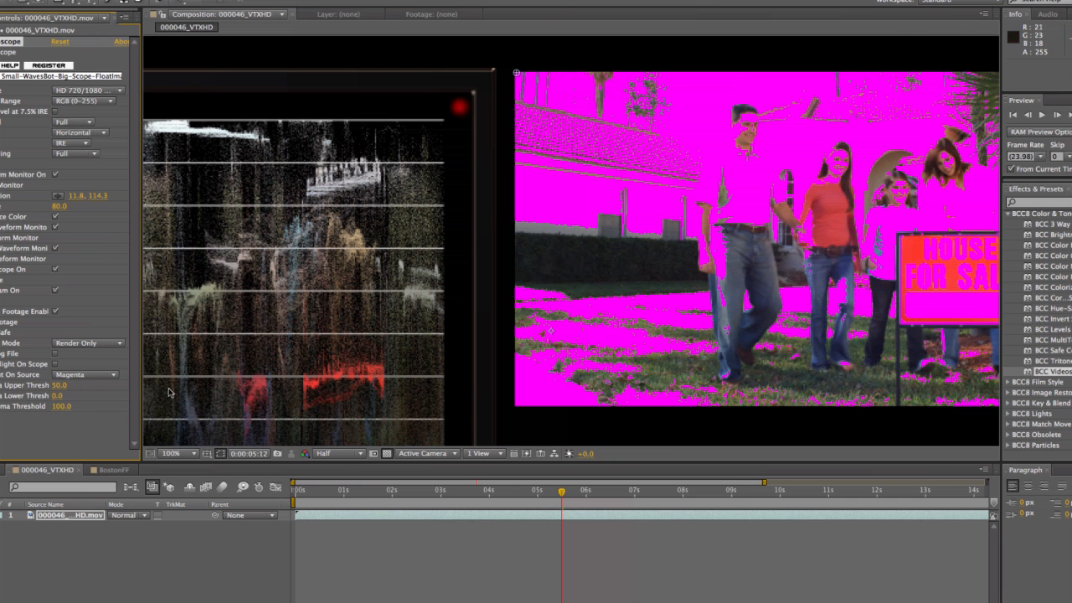
Set the source highlight to Zebra Pattern and the luma upper threshold to 84.
left_click(70, 376)
left_click(76, 400)
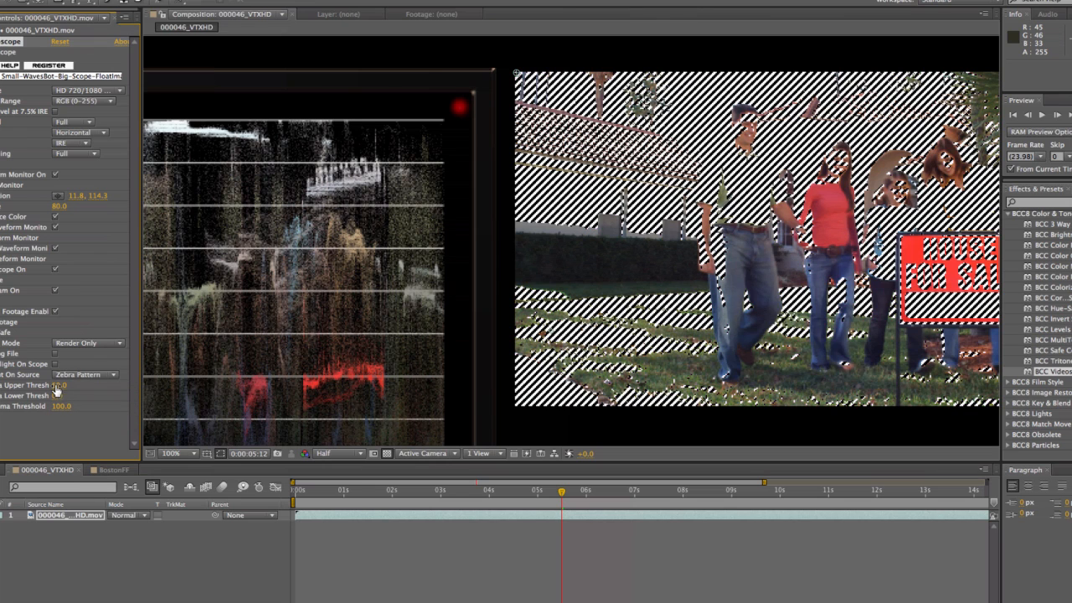
mouse_move(58, 385)
left_mouse_down()
mouse_move(99, 388)
mouse_move(60, 388)
mouse_move(93, 385)
mouse_move(78, 386)
left_mouse_up()
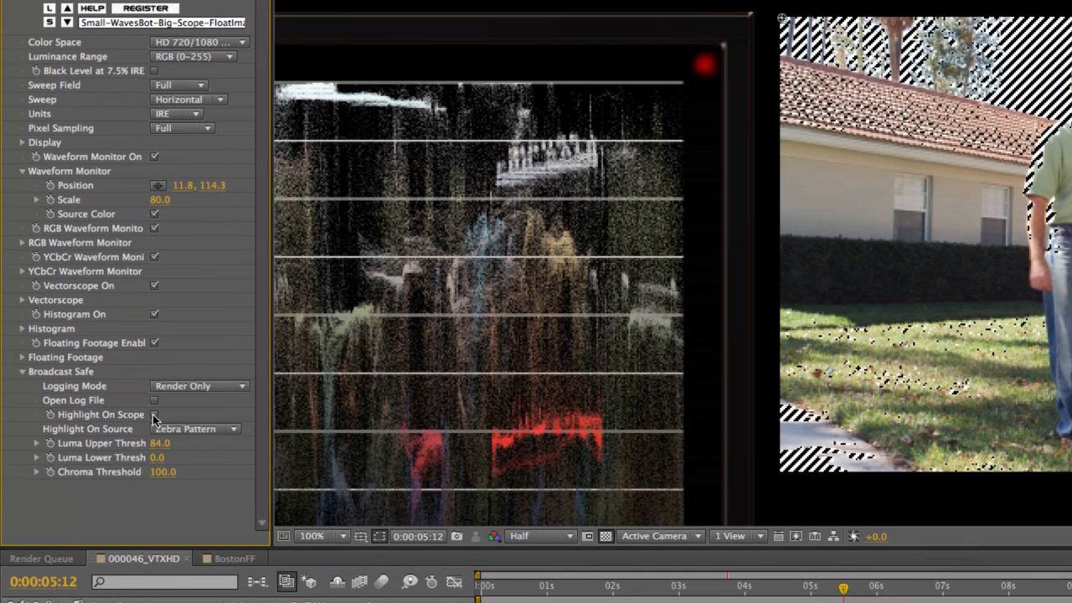
Enable the out-of-range highlight on the scopes and set the source highlight to Magenta.
left_click(154, 415)
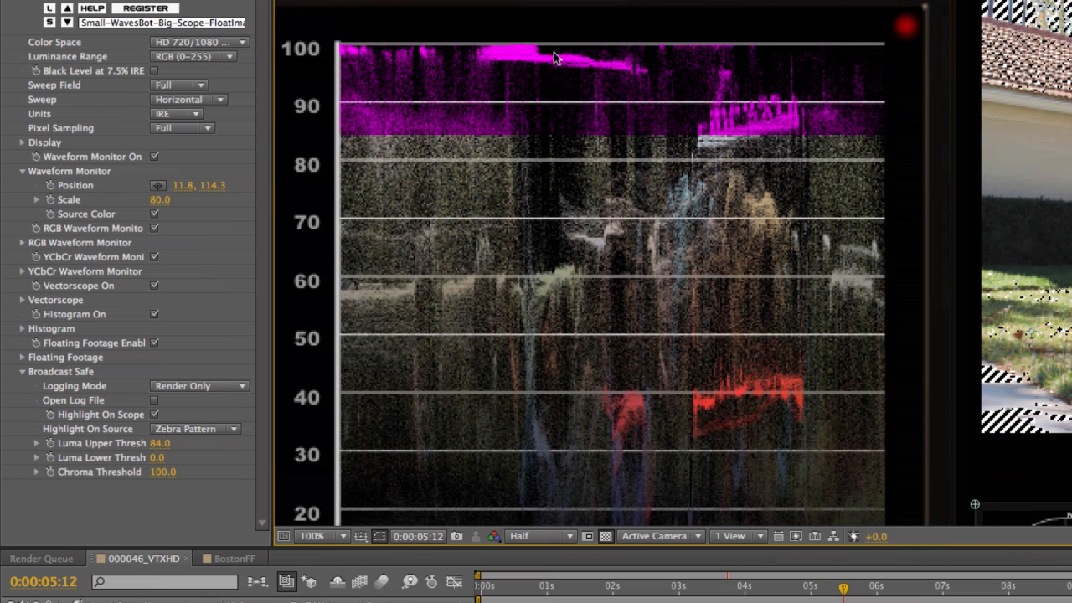
left_click(172, 431)
left_click(171, 479)
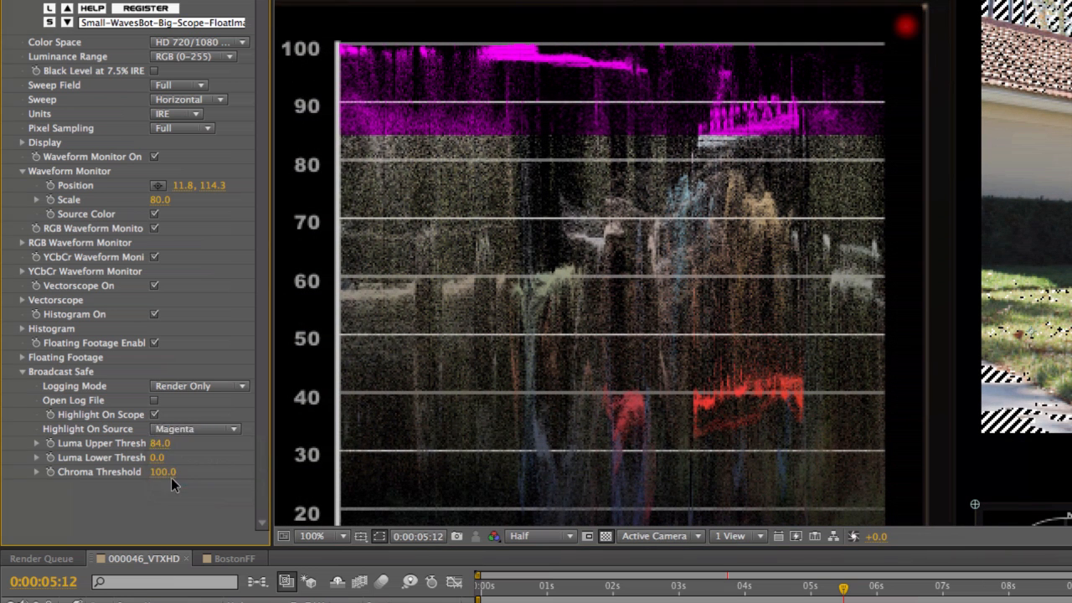
Check the highlights on the smaller scopes and lower the luma upper threshold to 80.
key("comma")
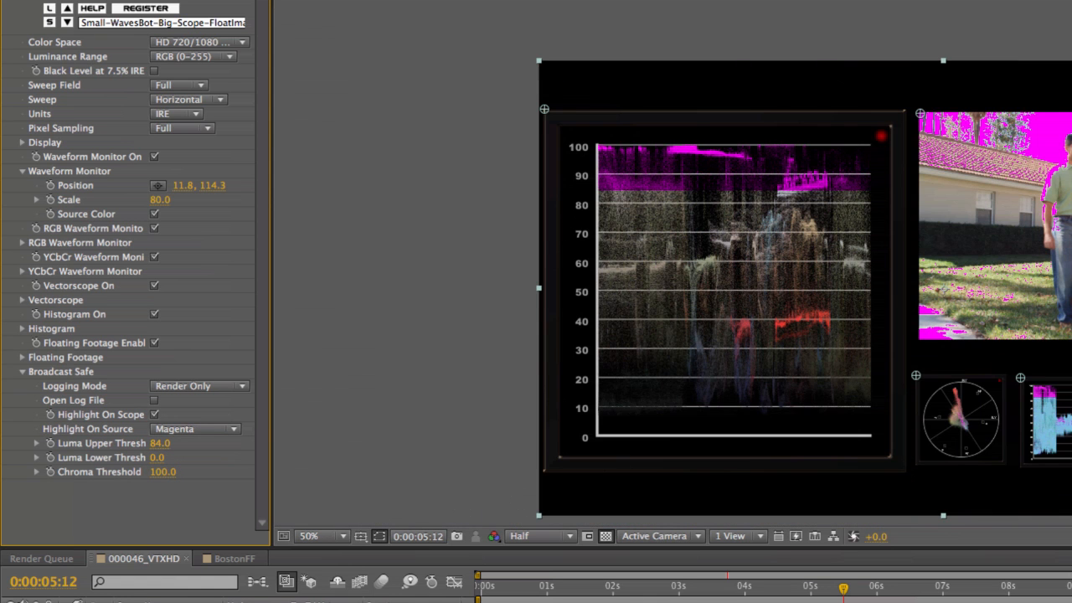
left_click_drag(867, 383, 581, 268)
key("period")
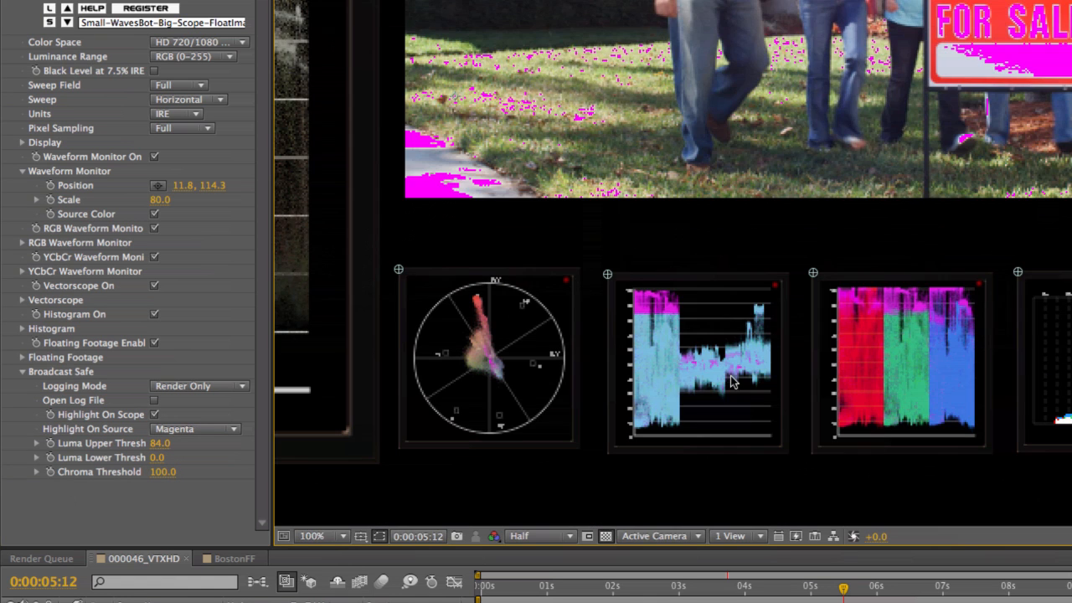
mouse_move(157, 444)
left_mouse_down()
mouse_move(130, 444)
mouse_move(201, 444)
mouse_move(115, 444)
mouse_move(149, 446)
left_mouse_up()
left_click_drag(507, 130, 892, 374)
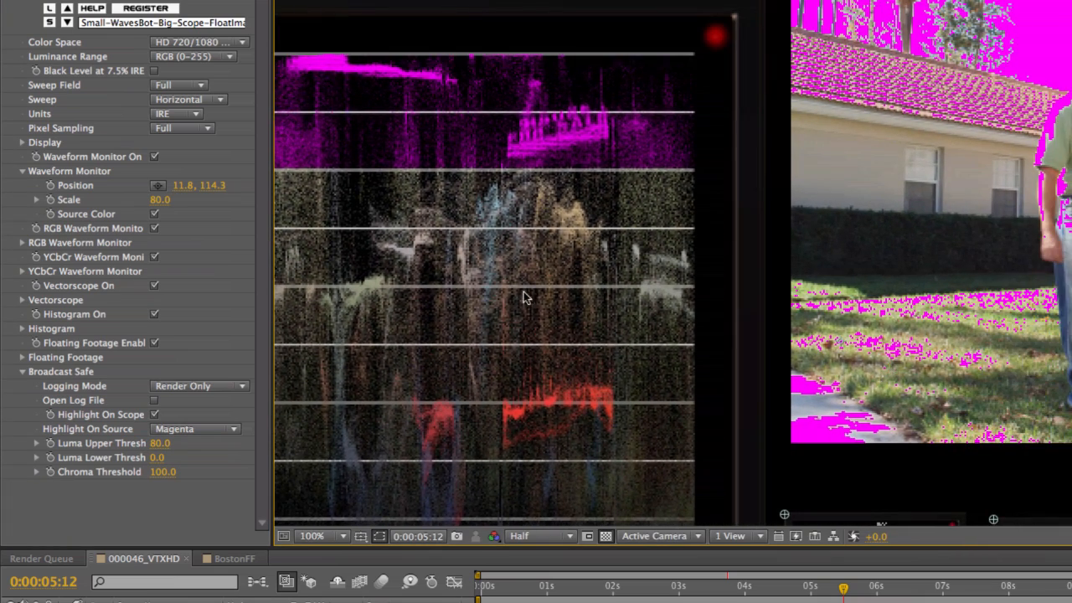
Return to the first frame of the composition and set the Broadcast Safe logging mode to Render and Log.
left_click_drag(506, 587, 474, 586)
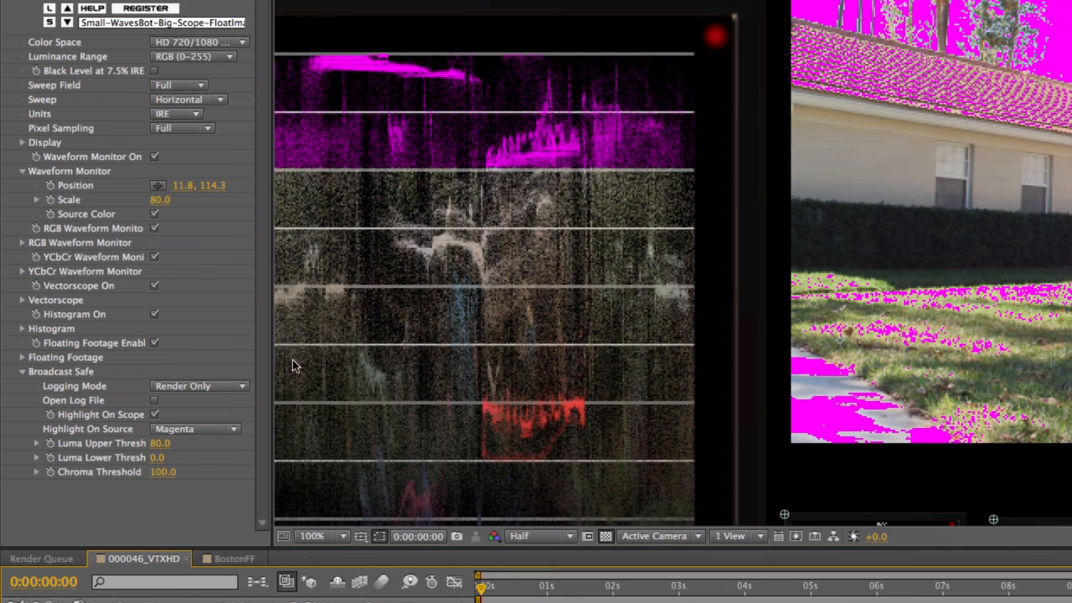
left_click(182, 388)
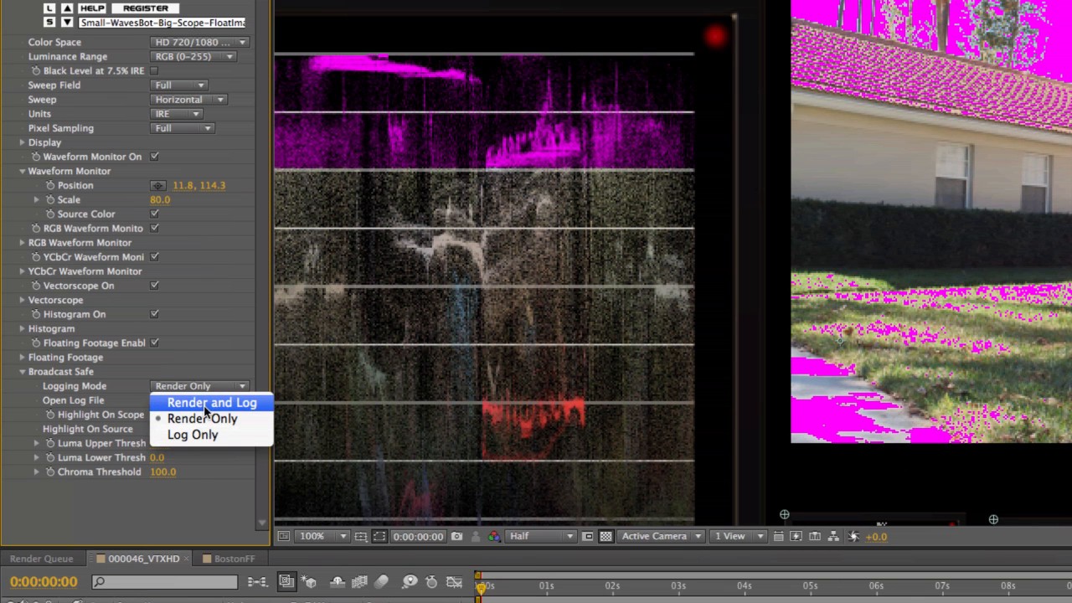
left_click(206, 405)
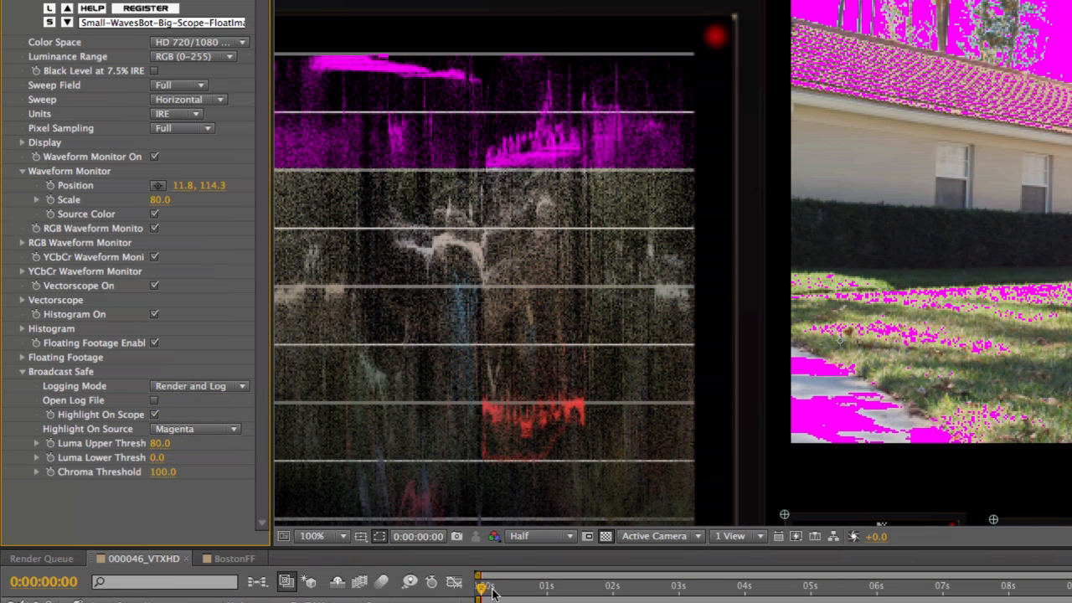
Log individual frames by moving the current time to frames 5, 17, 31 and 6 in turn.
left_click(494, 589)
left_click(528, 593)
left_click(567, 592)
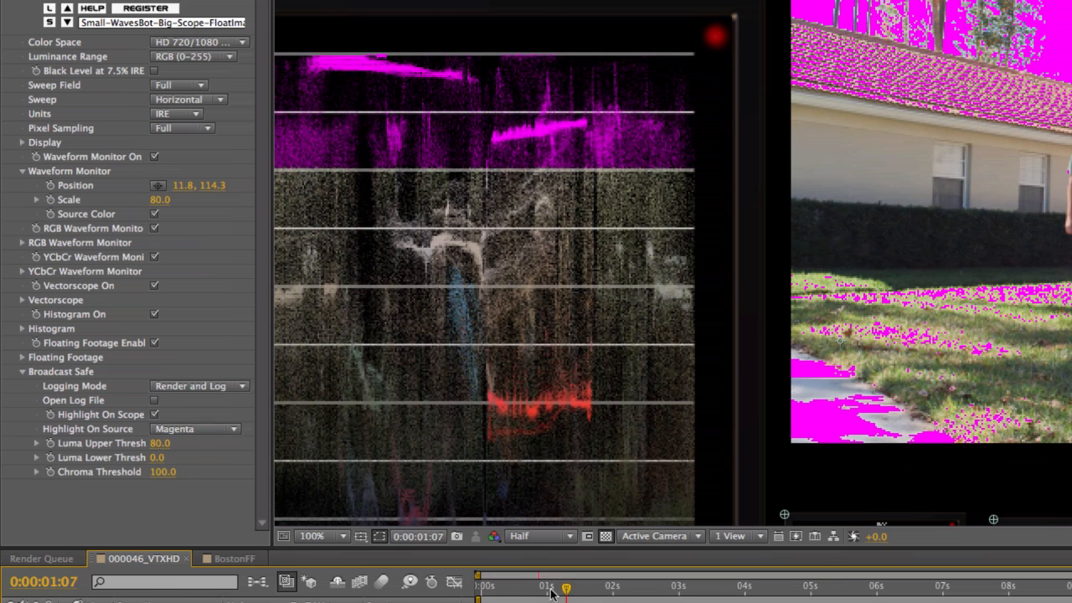
left_click(499, 591)
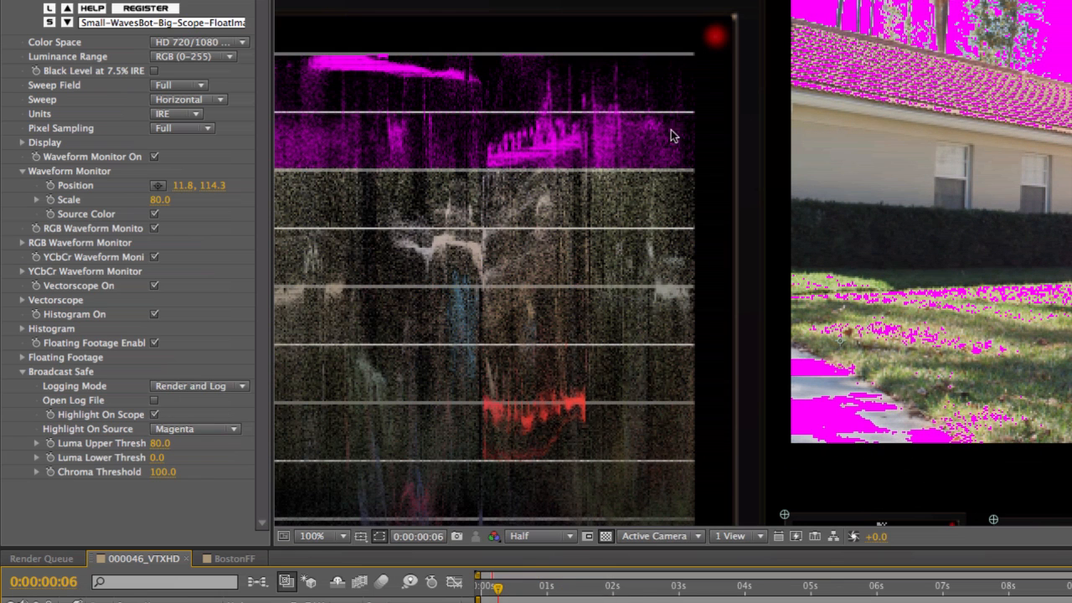
Open the Videoscope log file, examine each entry's time stamp, layer time and frame number, and close the log.
left_click(155, 400)
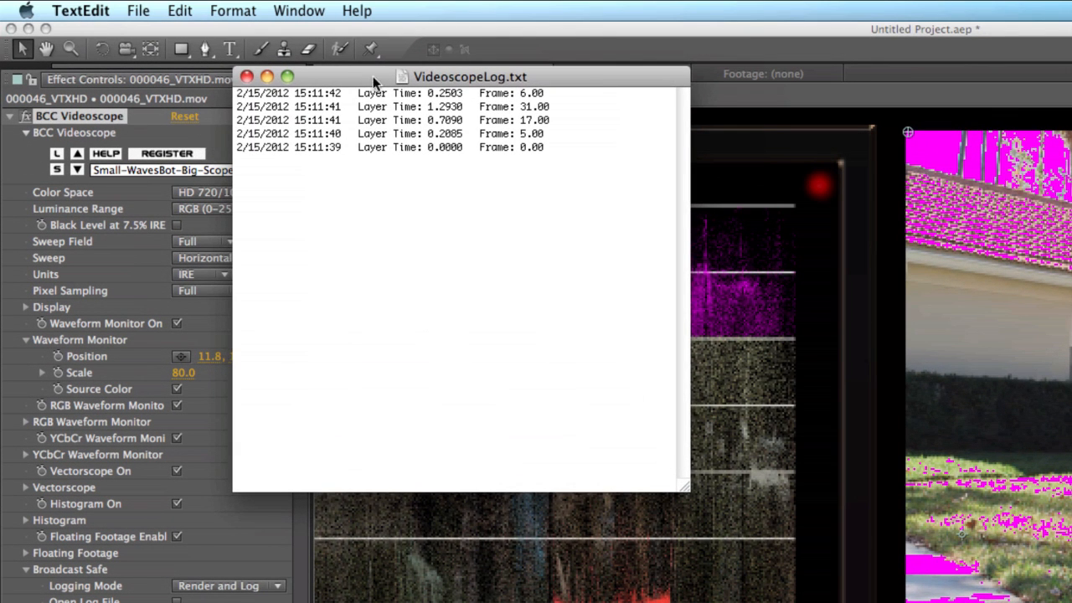
left_click_drag(359, 70, 459, 267)
left_click_drag(667, 350, 285, 279)
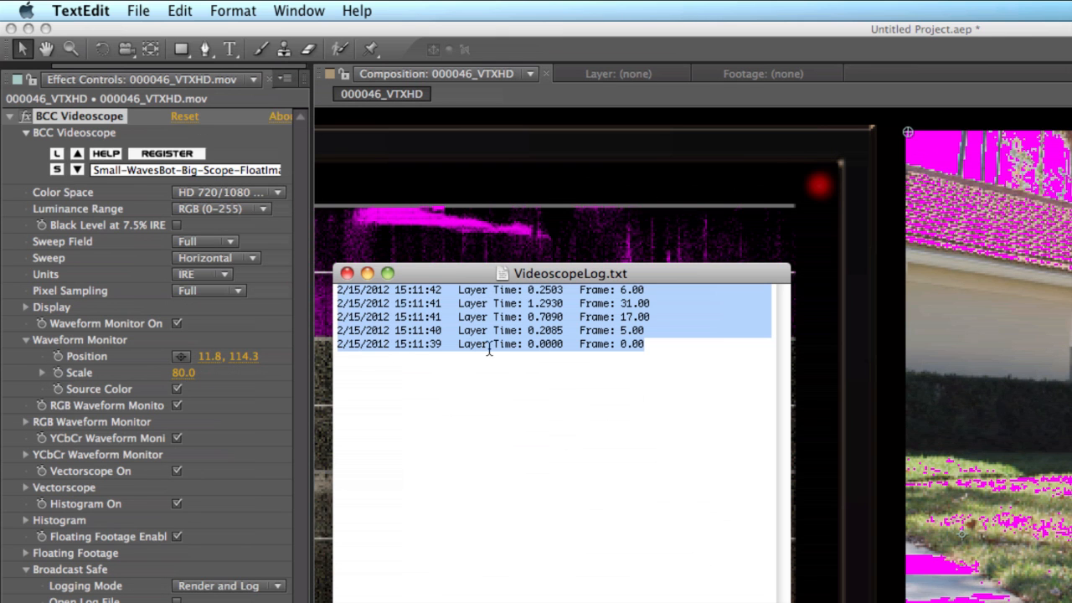
left_click(496, 348)
left_click_drag(579, 345, 661, 342)
left_click_drag(568, 345, 471, 347)
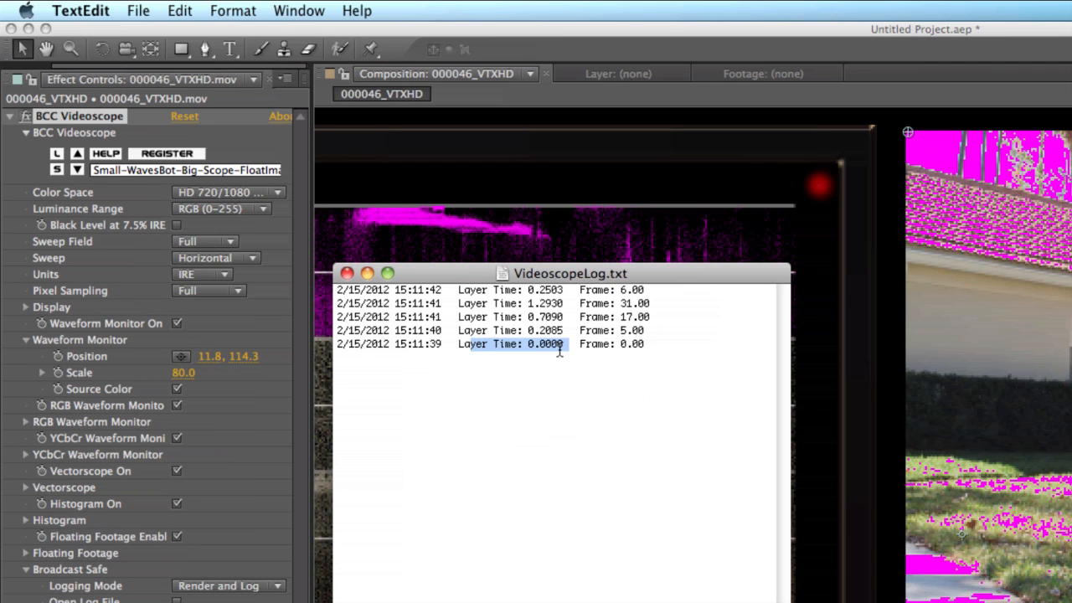
left_click_drag(453, 346, 308, 346)
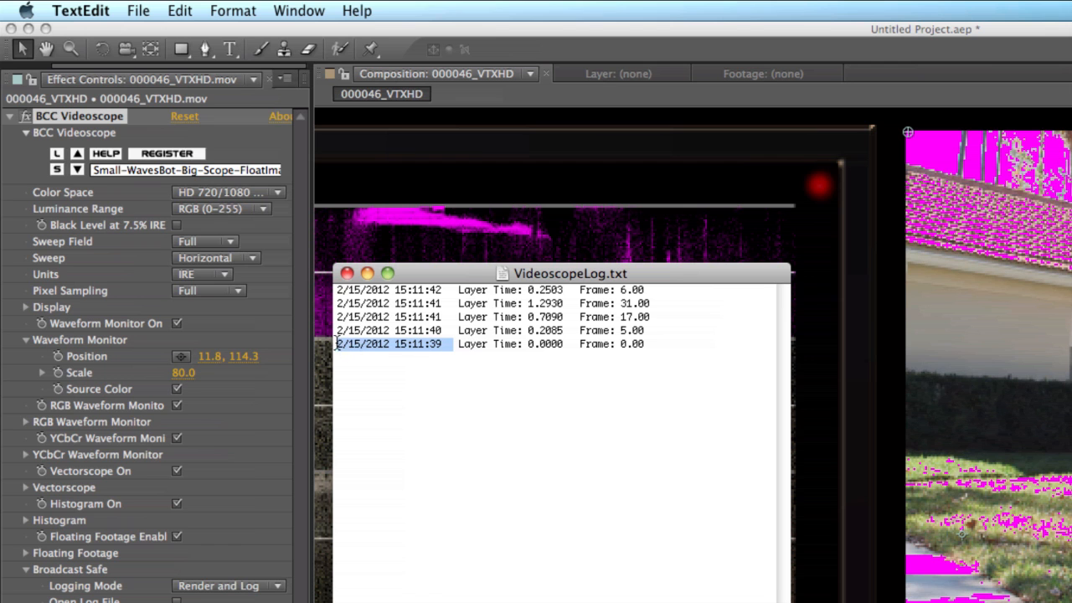
left_click(428, 336)
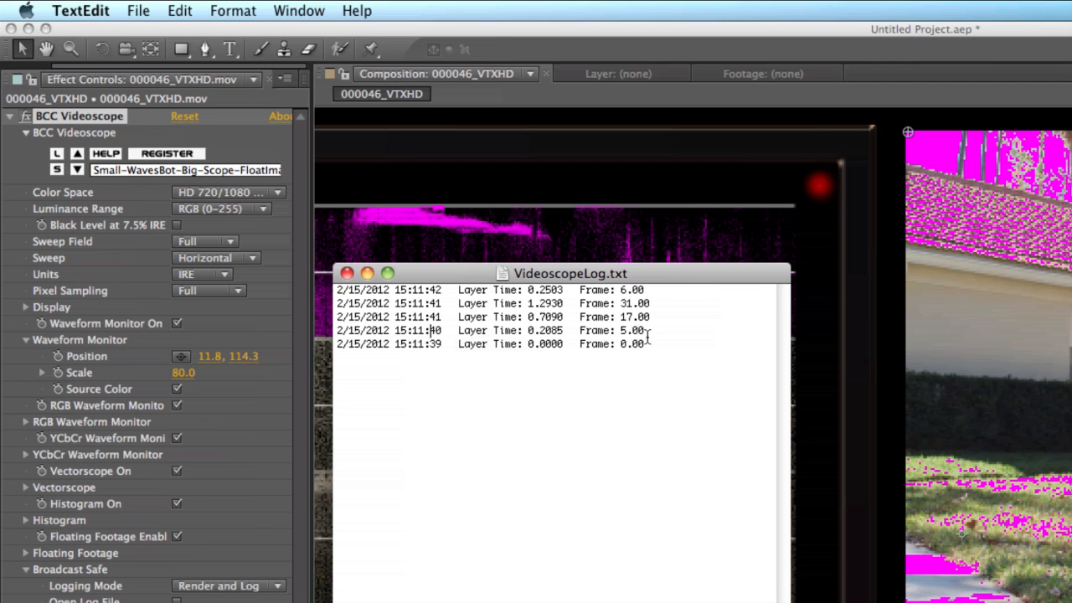
left_click_drag(729, 335, 337, 293)
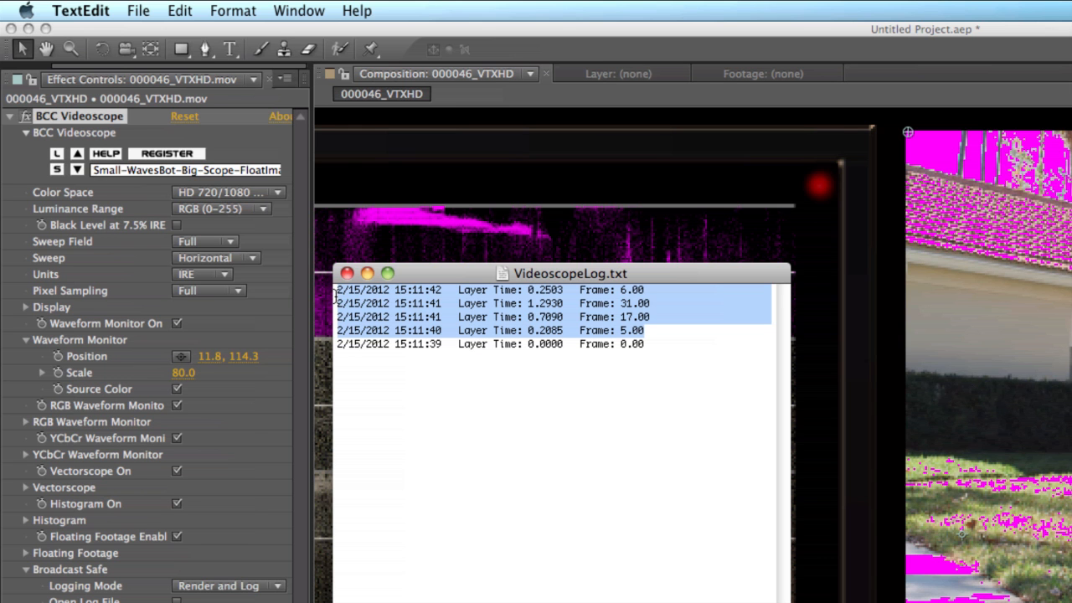
left_click(347, 273)
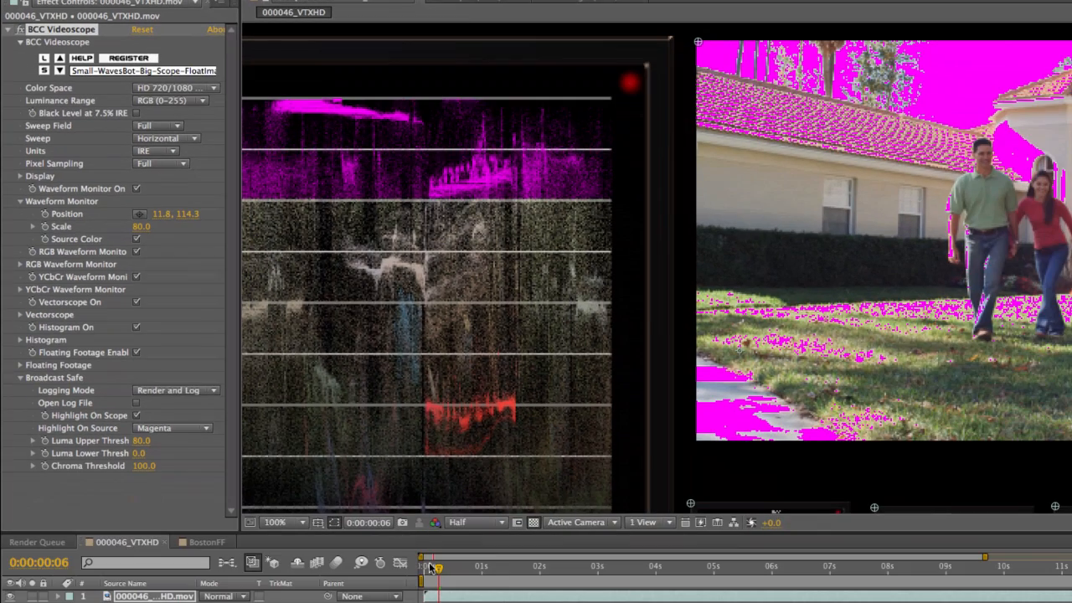
Play the composition from the start to about 0:00:02:01 and open the Videoscope log file again.
left_click(421, 568)
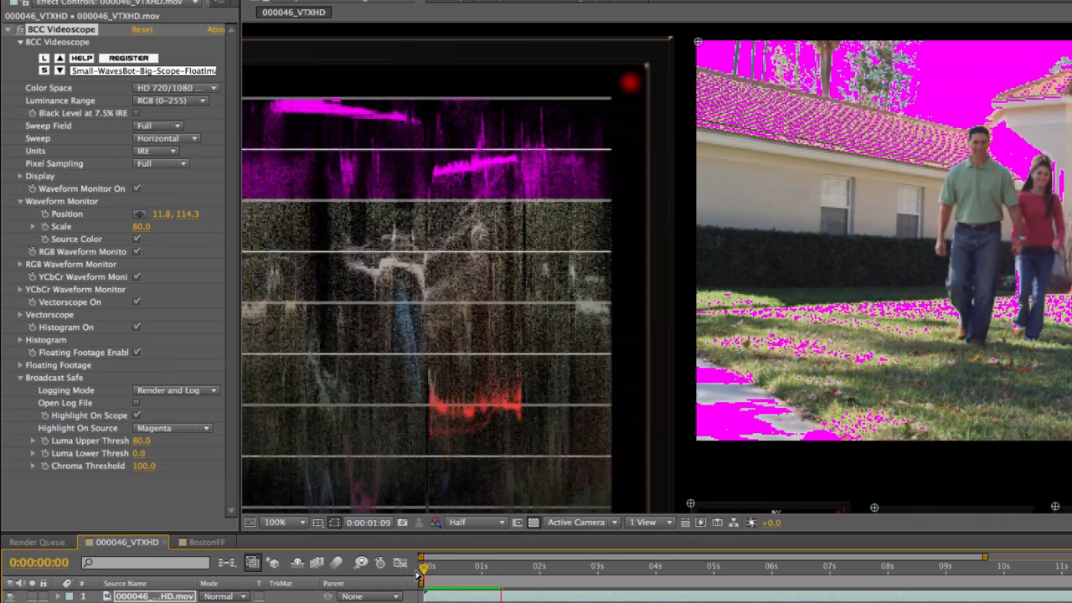
key("space")
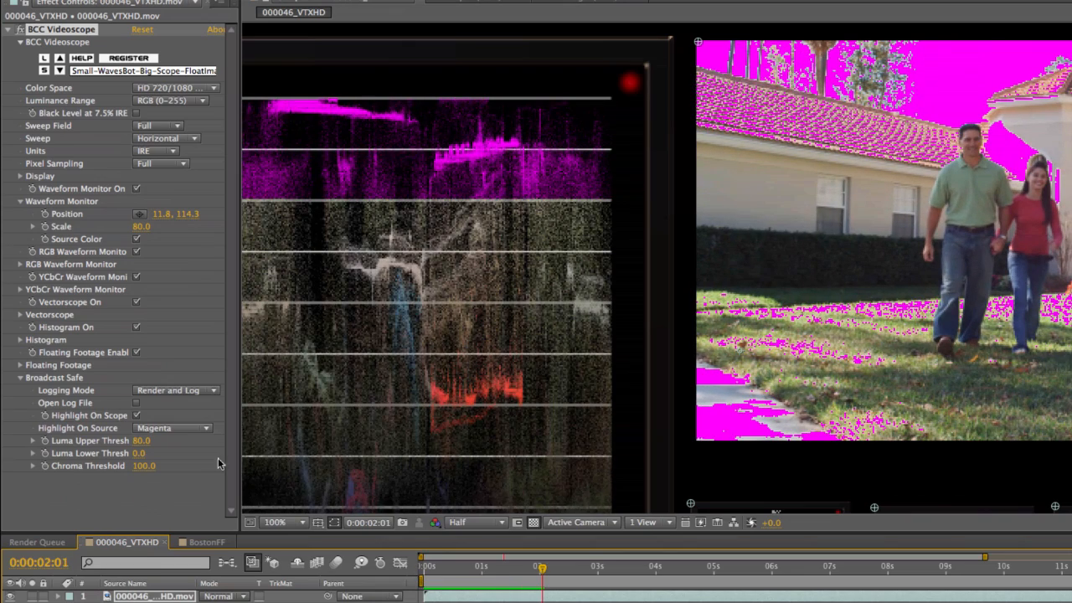
left_click(137, 404)
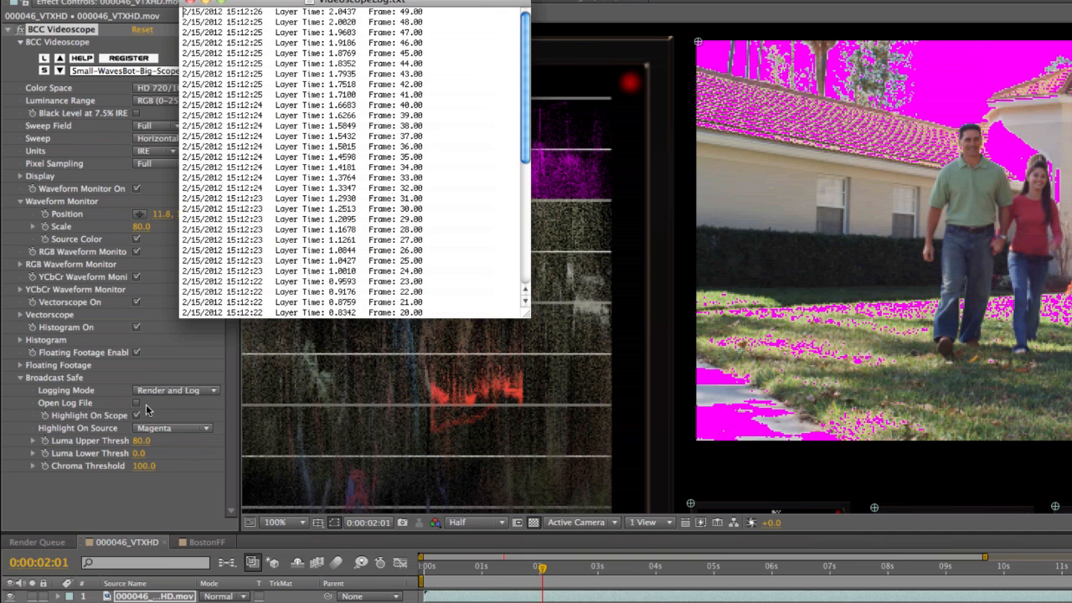
Examine the log entries recorded during playback, comparing them with the earlier individually logged frames.
scroll(429, 201, "down", 5)
scroll(421, 252, "up", 1)
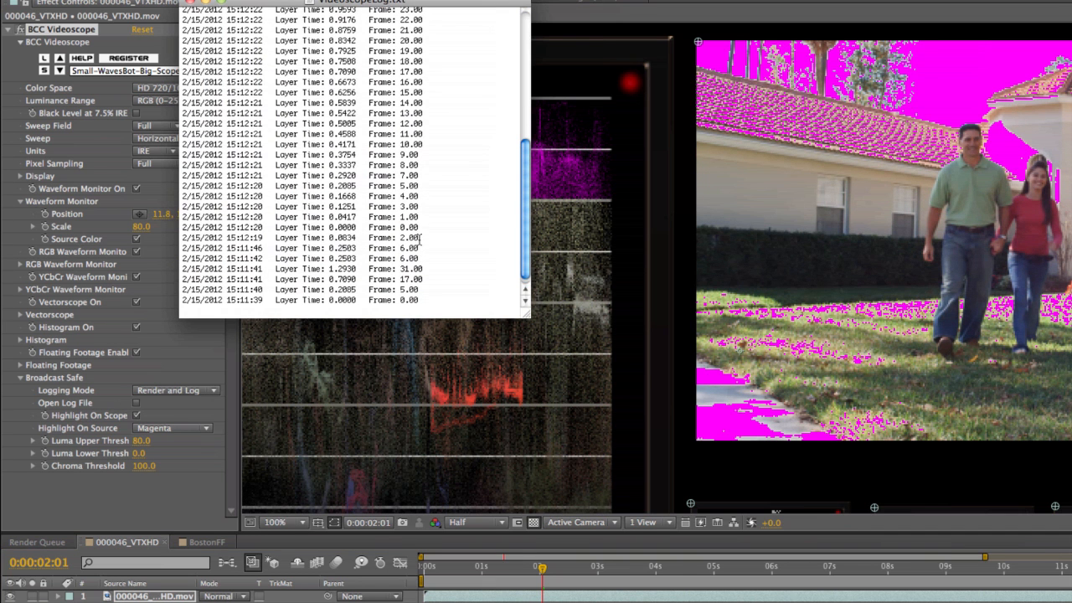
left_click_drag(427, 226, 162, 2)
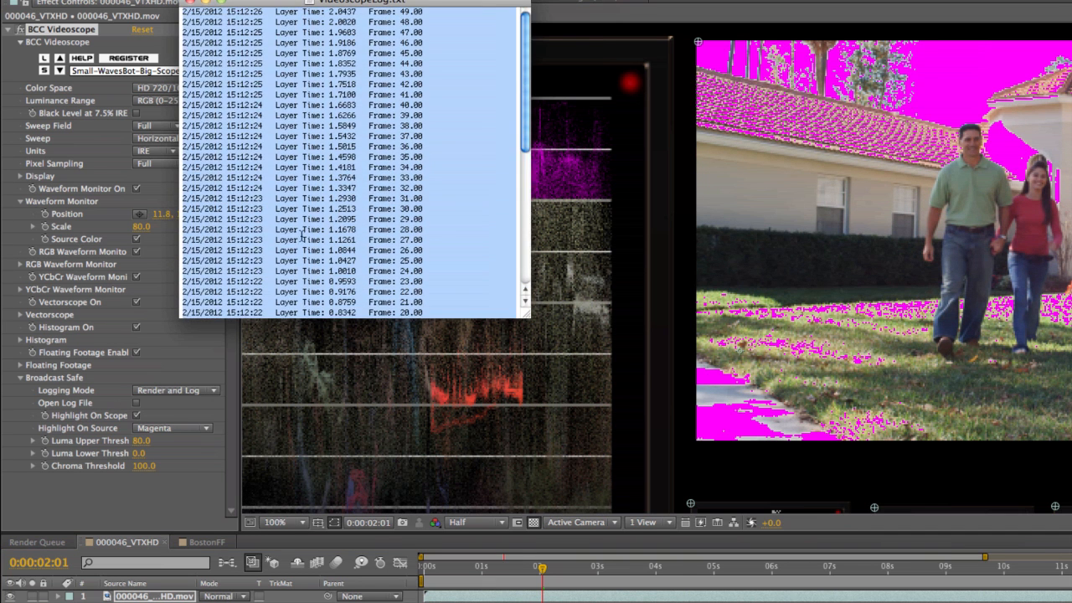
scroll(373, 218, "down", 9)
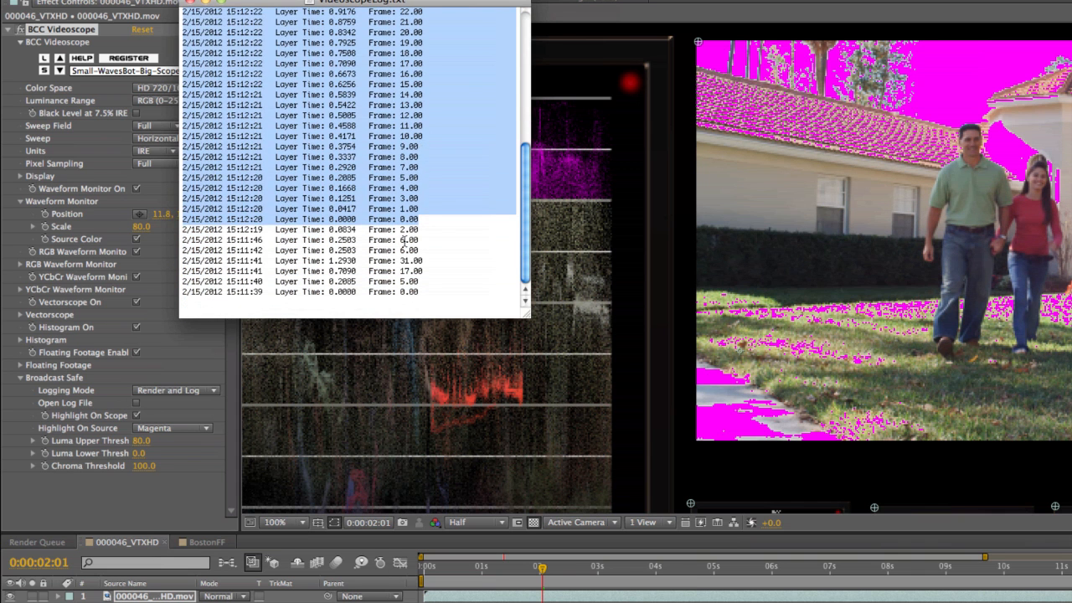
left_click(405, 242)
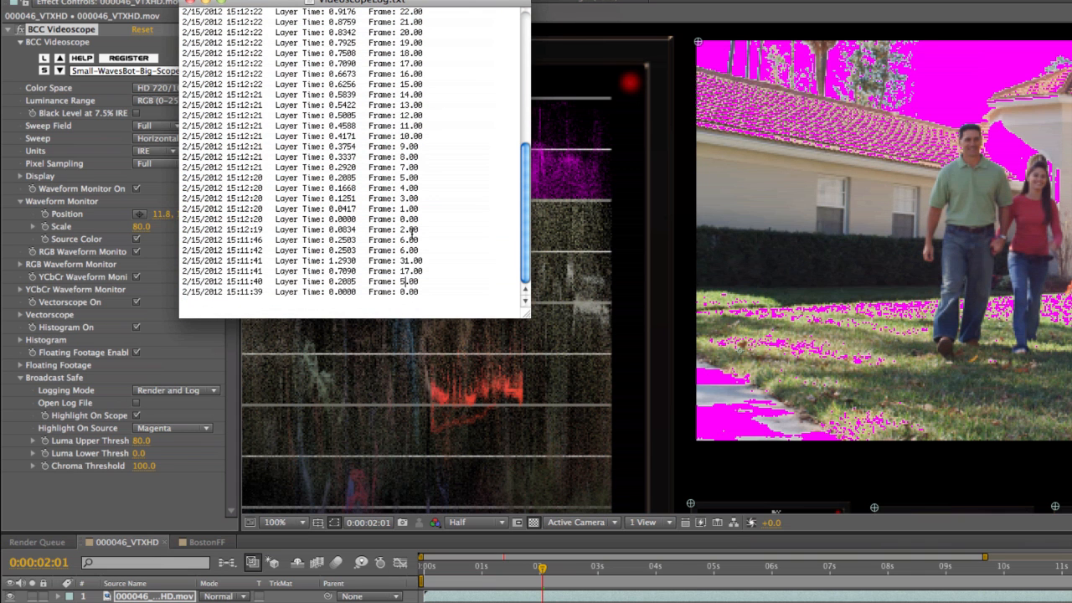
left_click_drag(425, 223, 184, 269)
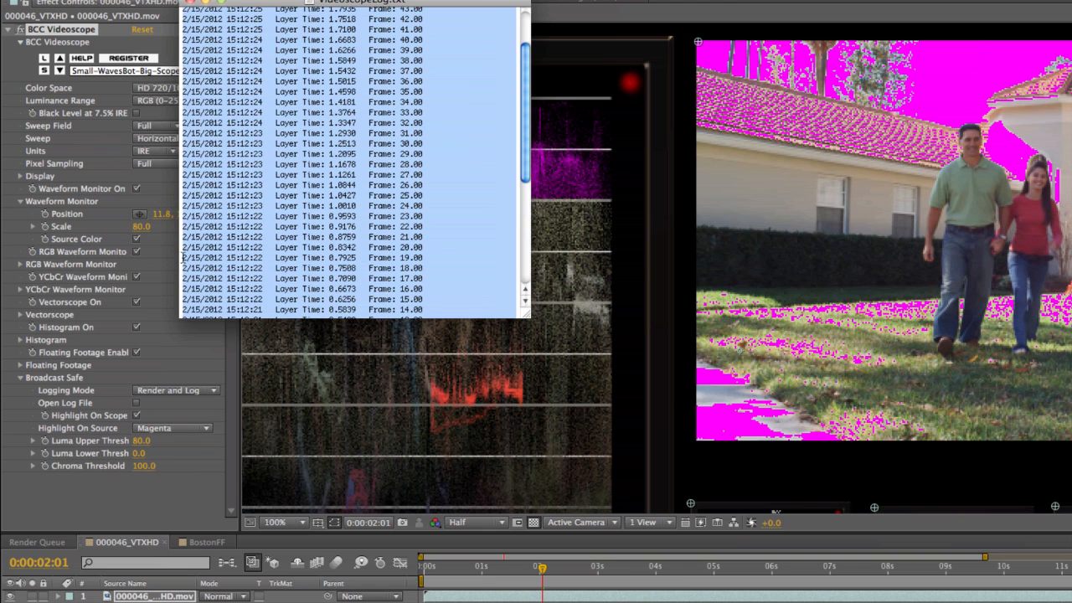
Review the Videoscope log from the newest playback entries down to the individually logged frames, and close the log.
scroll(210, 216, "up", 2)
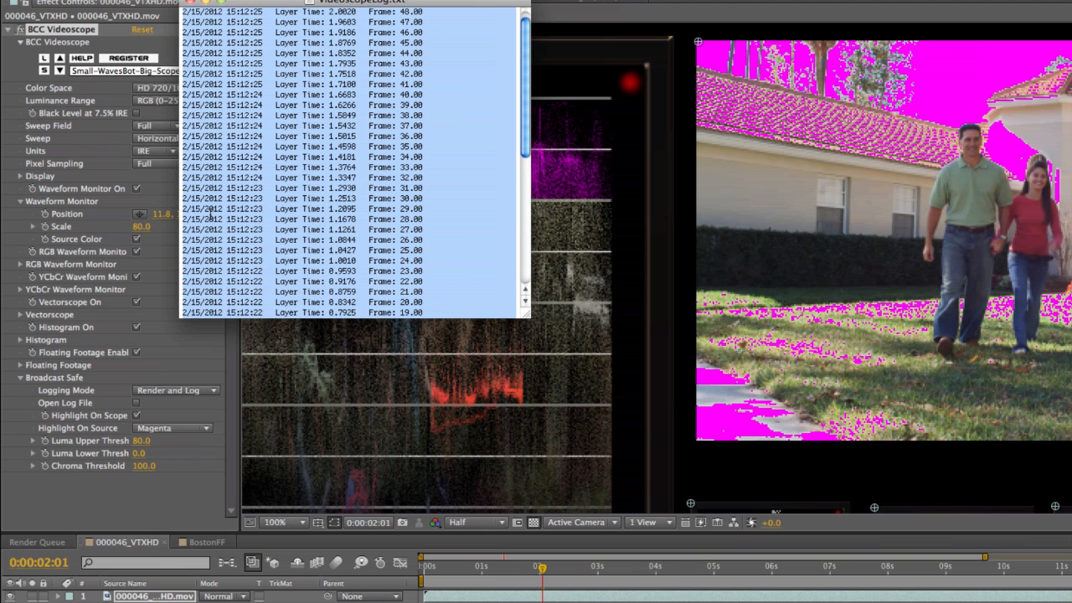
scroll(312, 178, "up", 1)
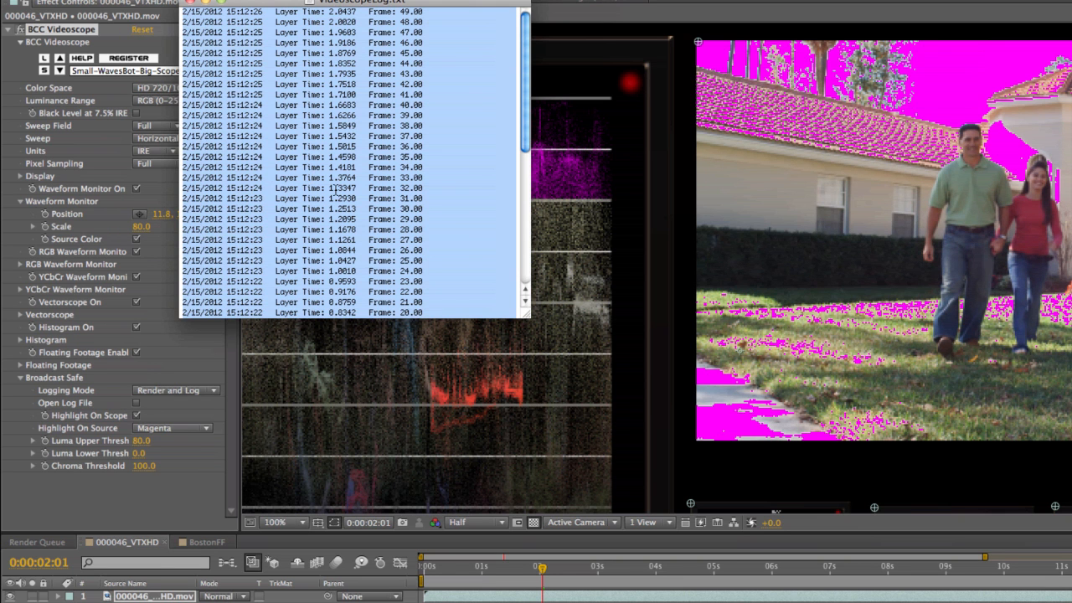
left_click(443, 264)
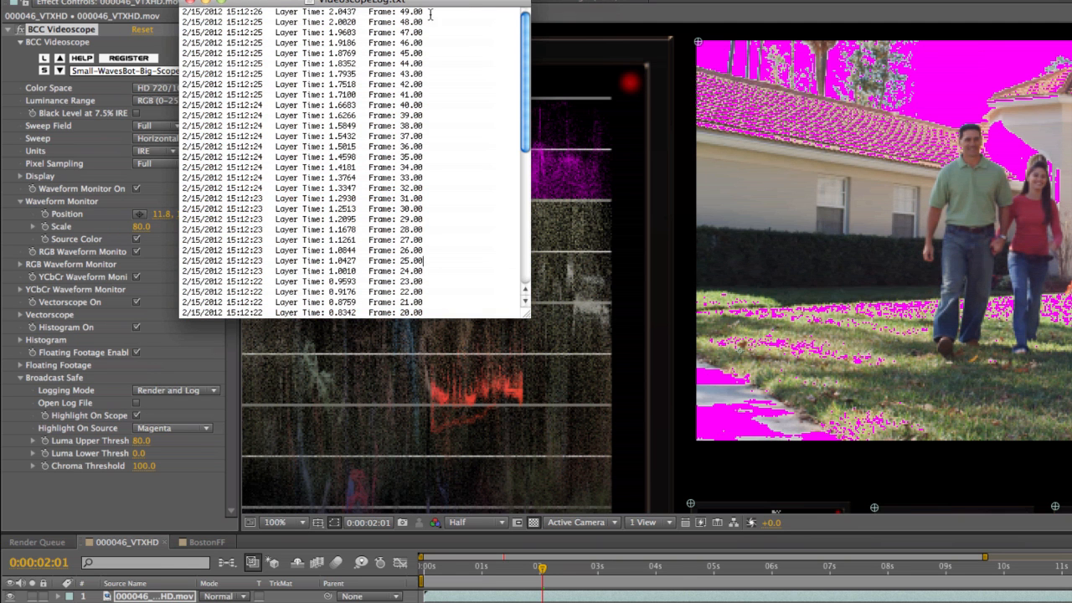
scroll(382, 277, "down", 9)
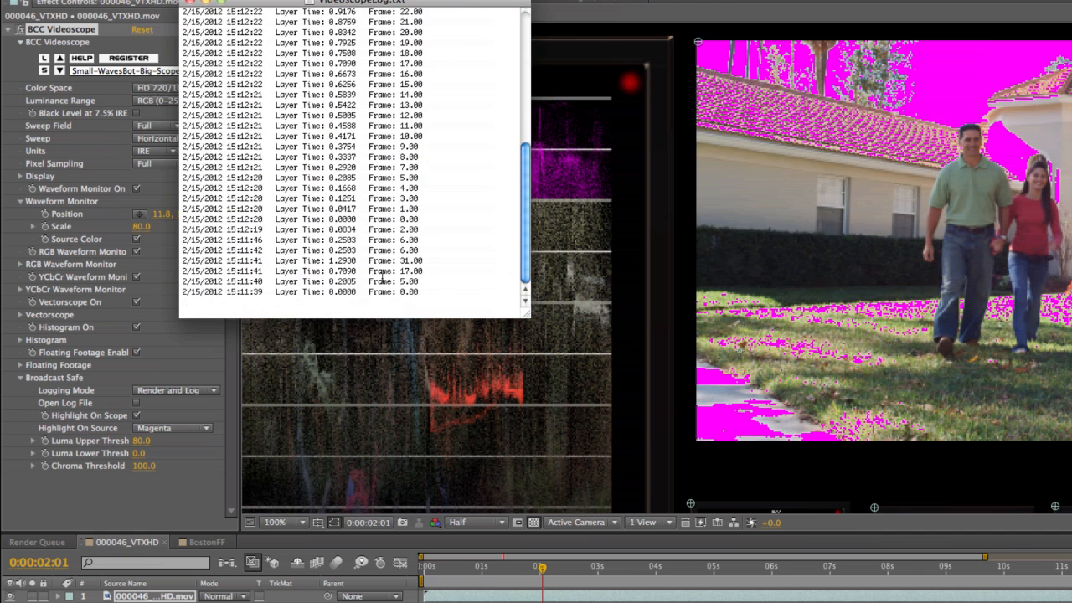
left_click(192, 3)
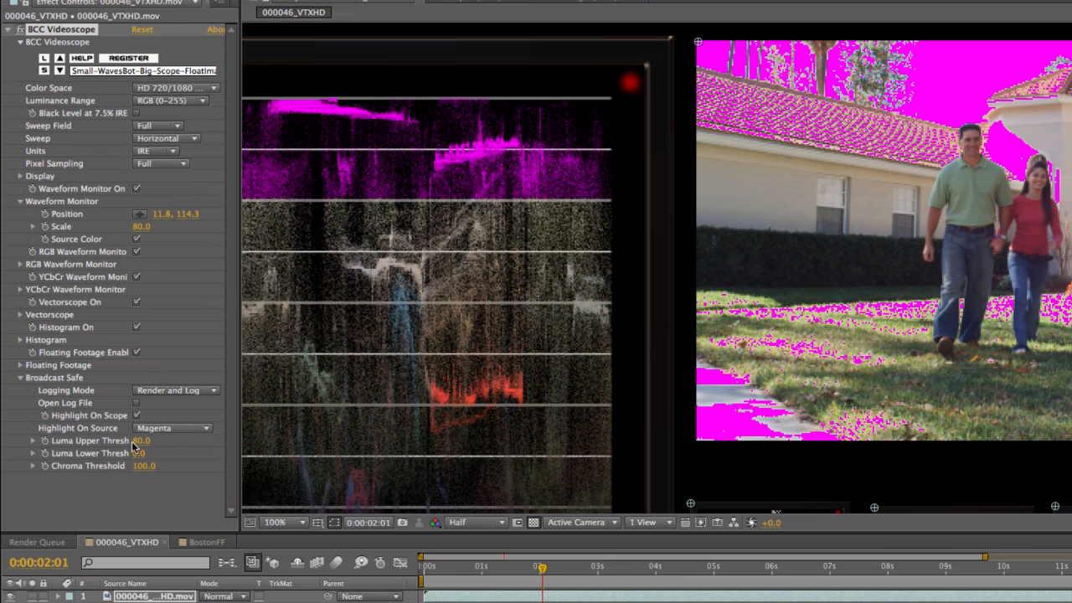
Switch to the BostonFF composition and set the Broadcast Safe Logging Mode of its BCC Videoscope effect to Log Only.
left_click(201, 543)
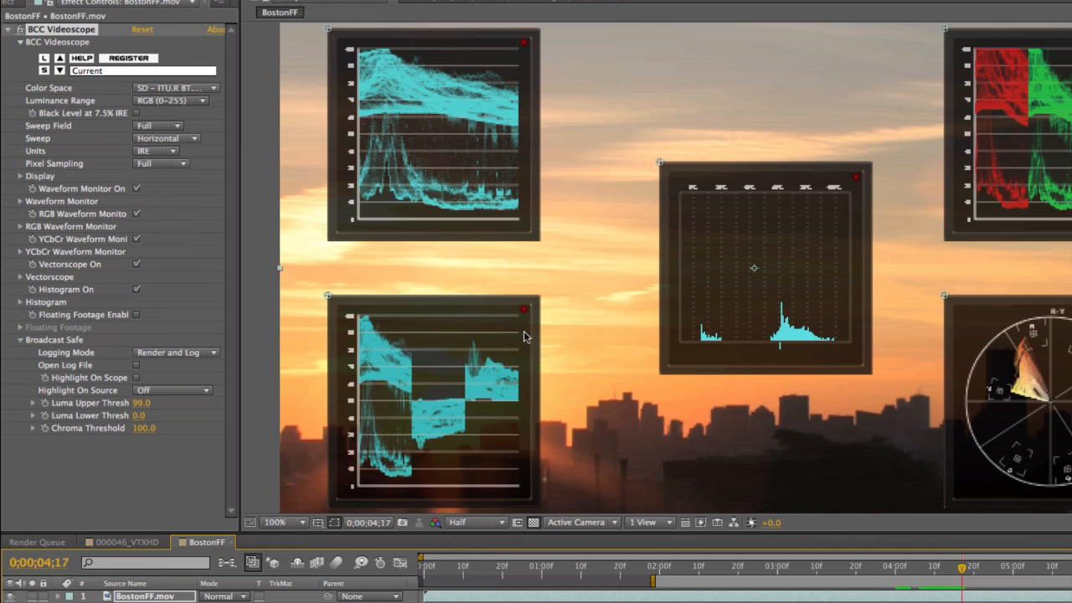
scroll(518, 334, "down", 2)
left_click_drag(680, 377, 569, 350)
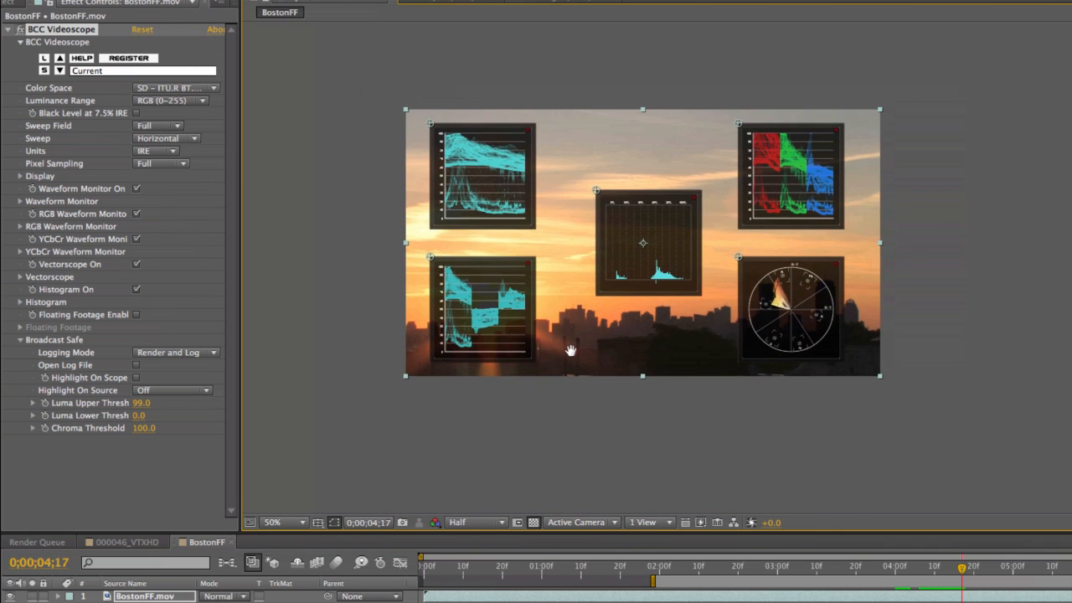
scroll(572, 356, "up", 2)
left_click_drag(577, 427, 780, 426)
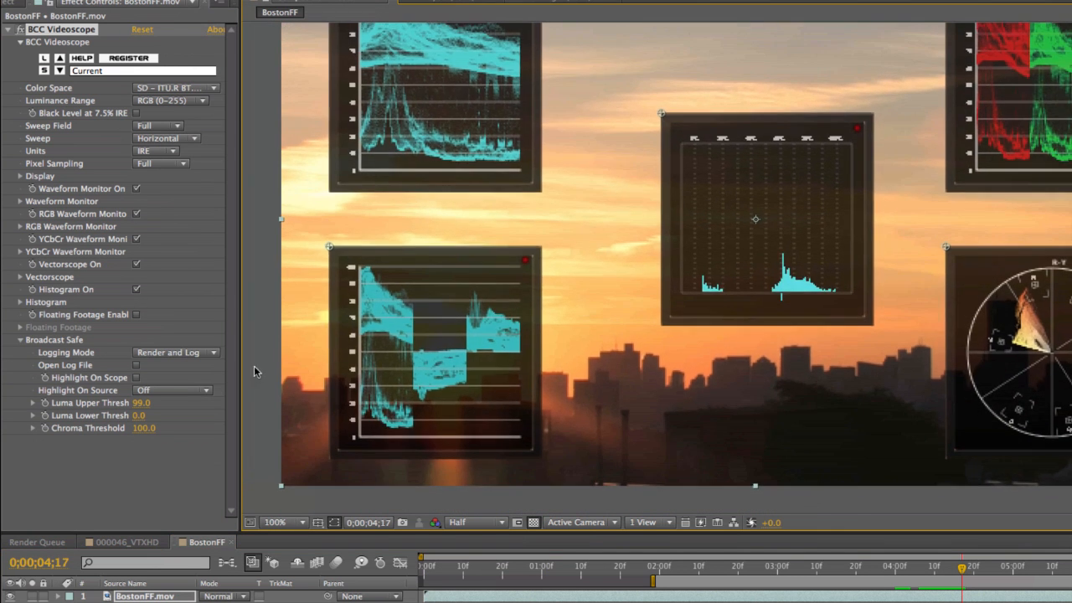
left_click(162, 355)
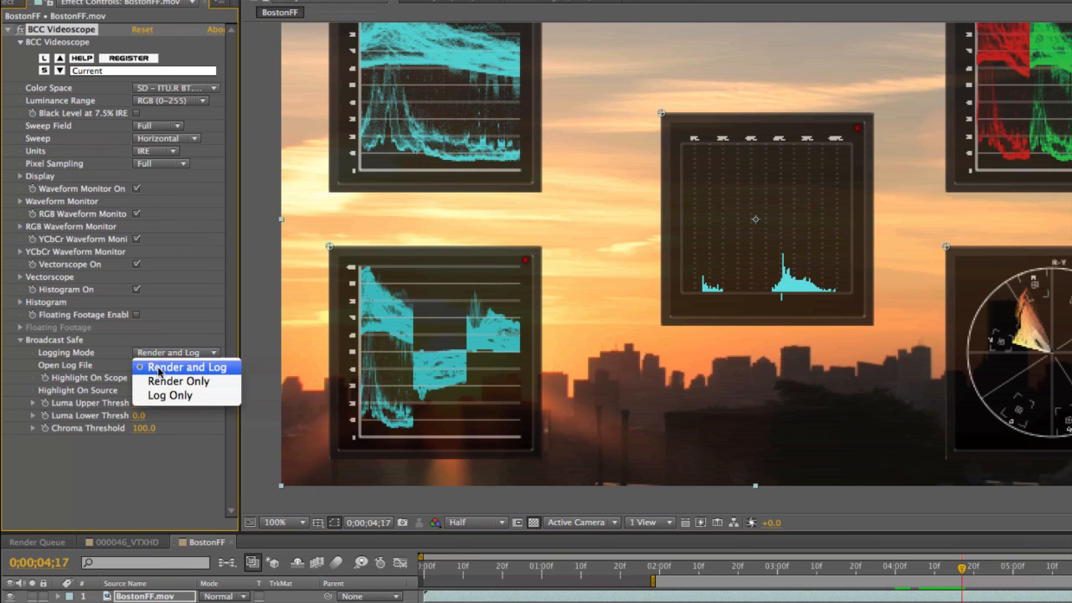
left_click(159, 388)
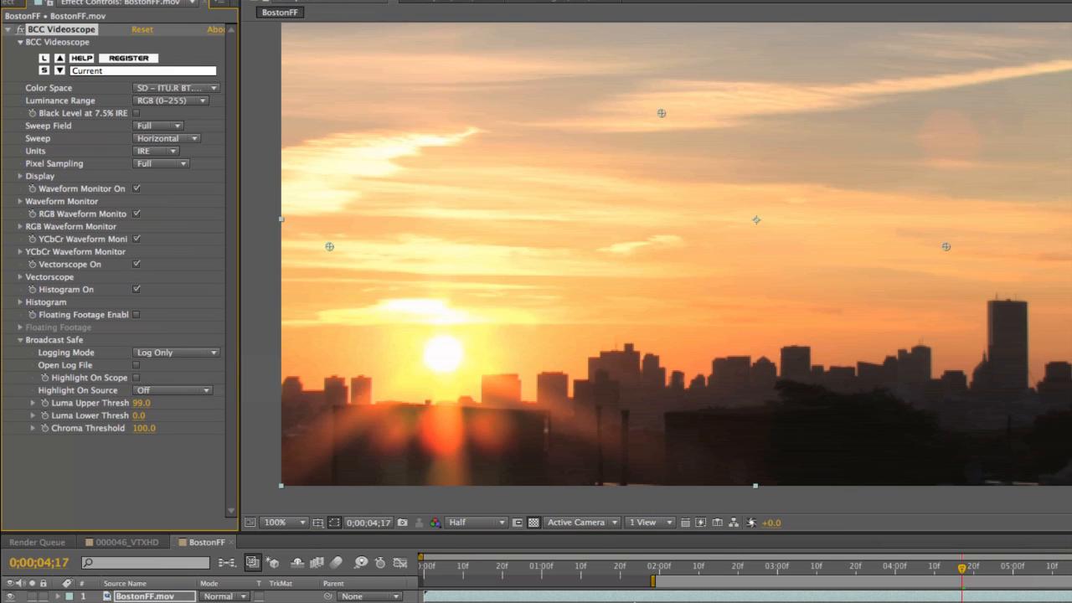
Run a preview of BostonFF with the current time at 0;00;02;00, stop it and open the Videoscope log file.
left_click(659, 567)
key("KP_0")
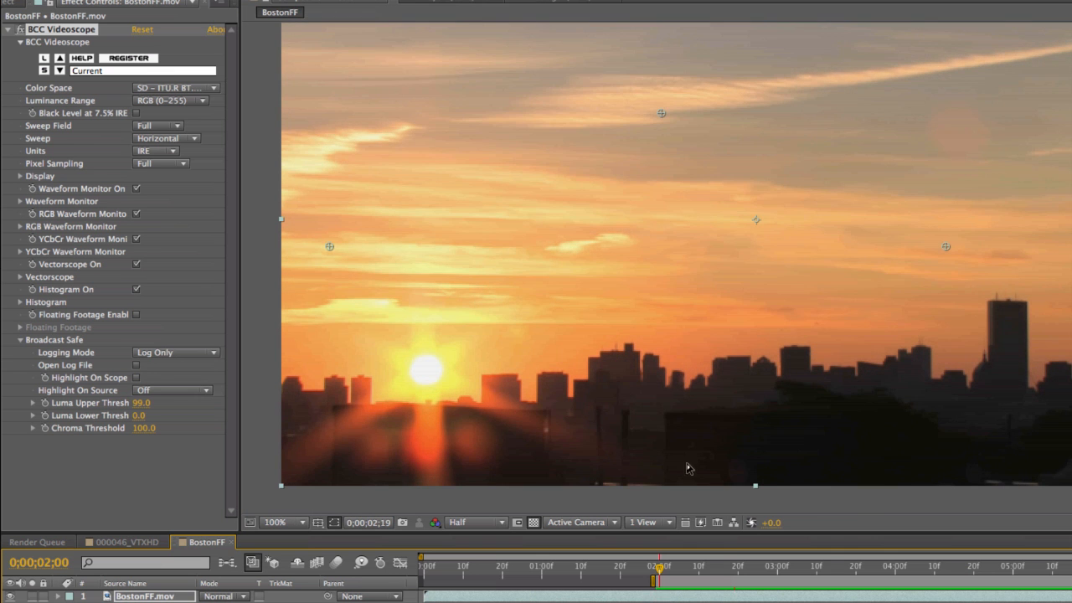
key("space")
left_click(136, 367)
Examine the log entries from the BostonFF preview, locating the first and last out-of-range frames.
scroll(468, 170, "down", 10)
scroll(468, 170, "down", 5)
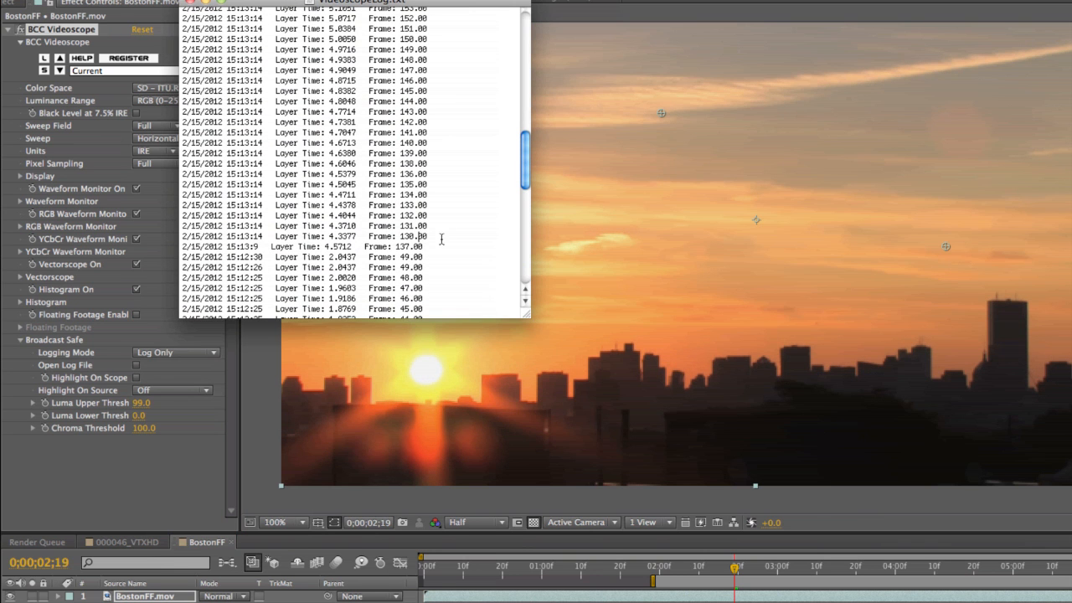
left_click_drag(427, 238, 155, 231)
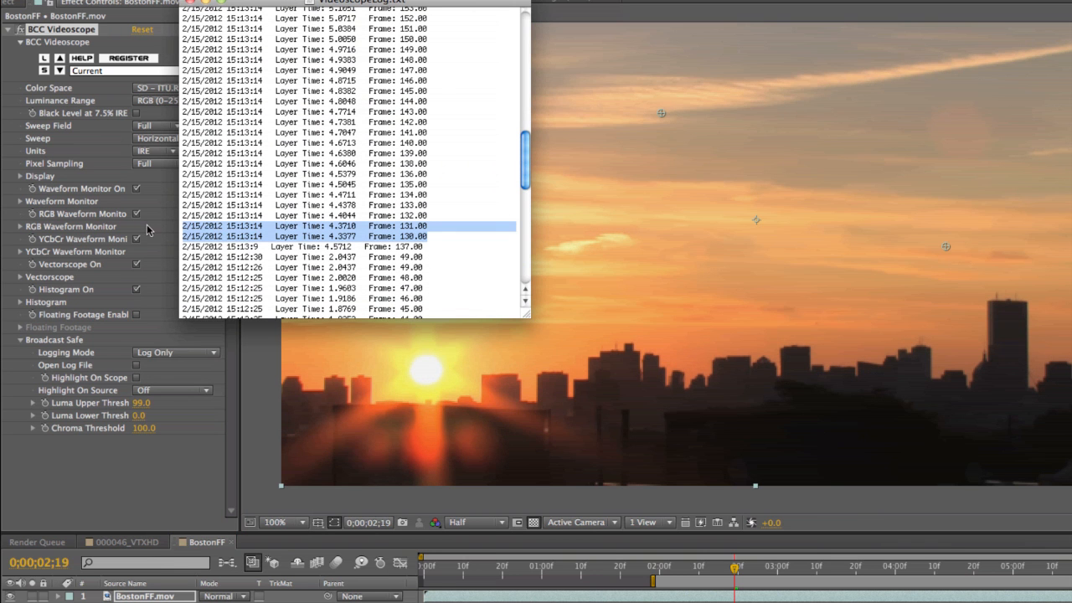
left_click(395, 228)
scroll(386, 252, "up", 10)
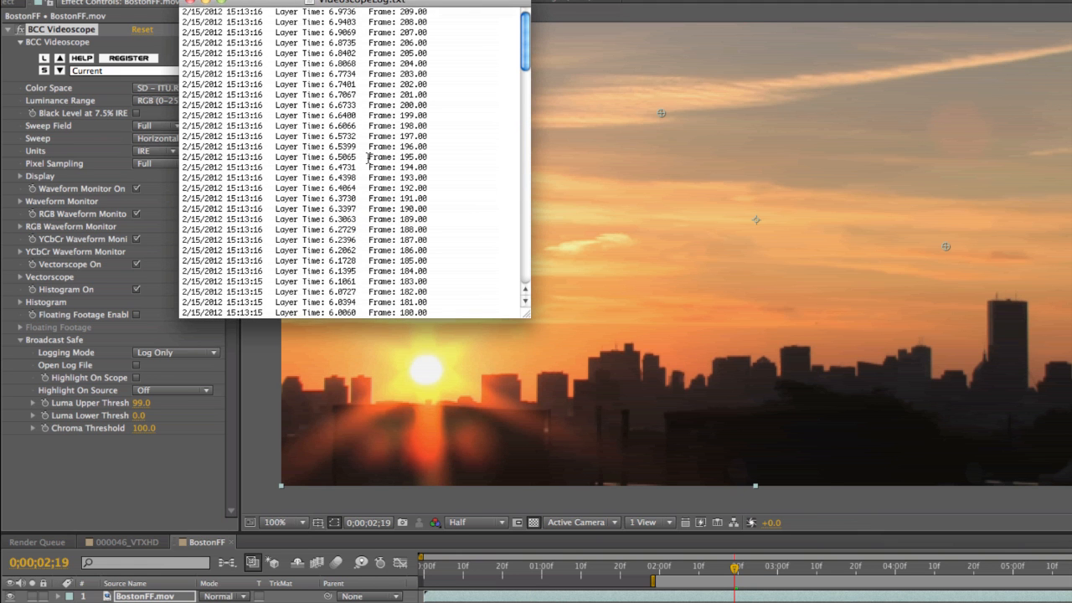
scroll(370, 201, "down", 20)
scroll(370, 201, "up", 20)
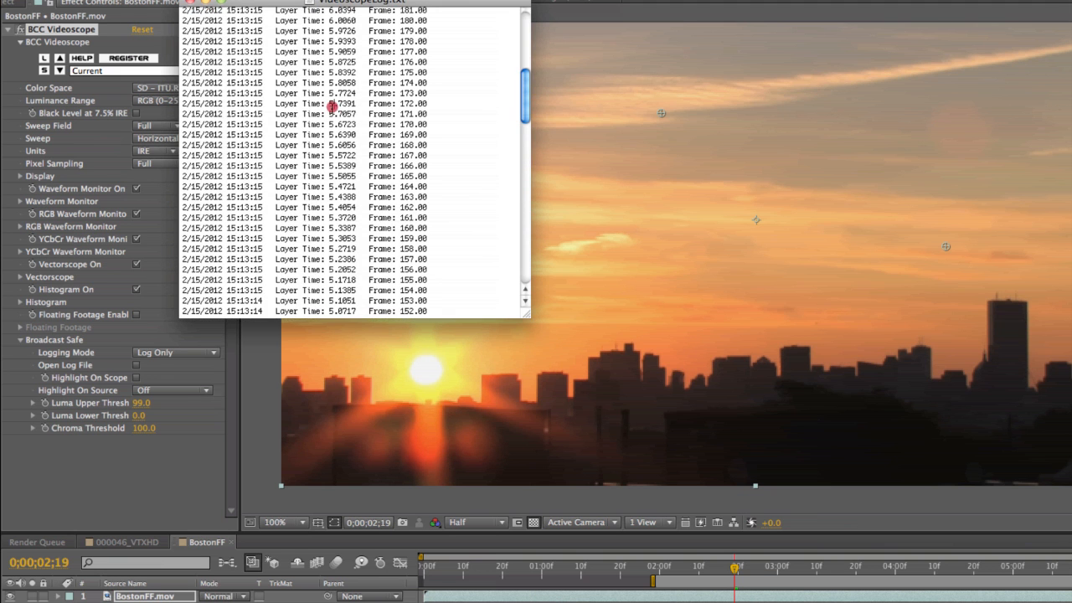
Delete all entries from the Videoscope log file, then save and close it.
key("super+a")
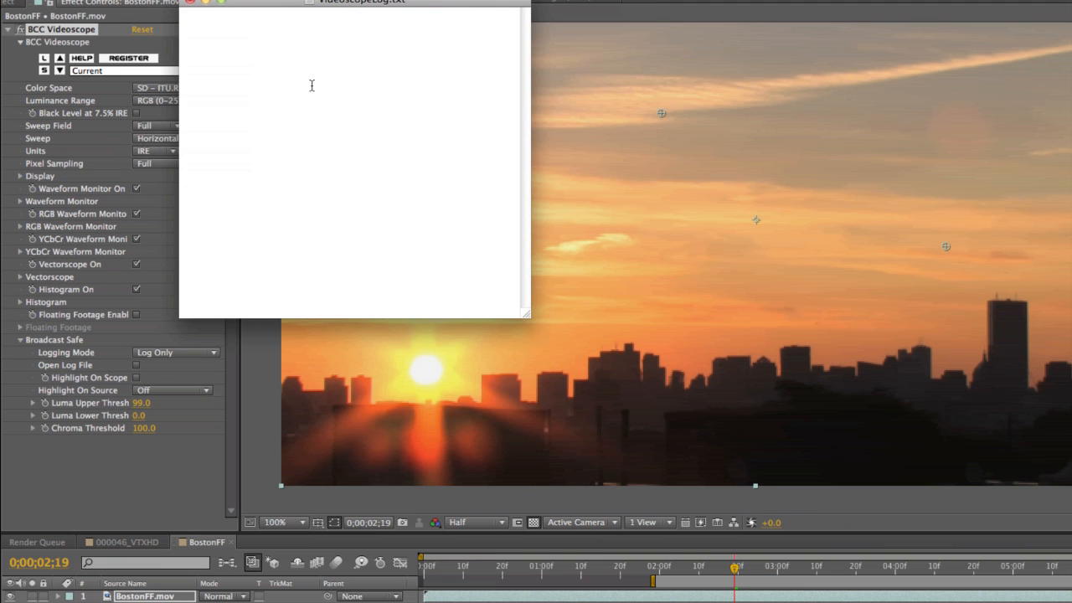
left_click(191, 5)
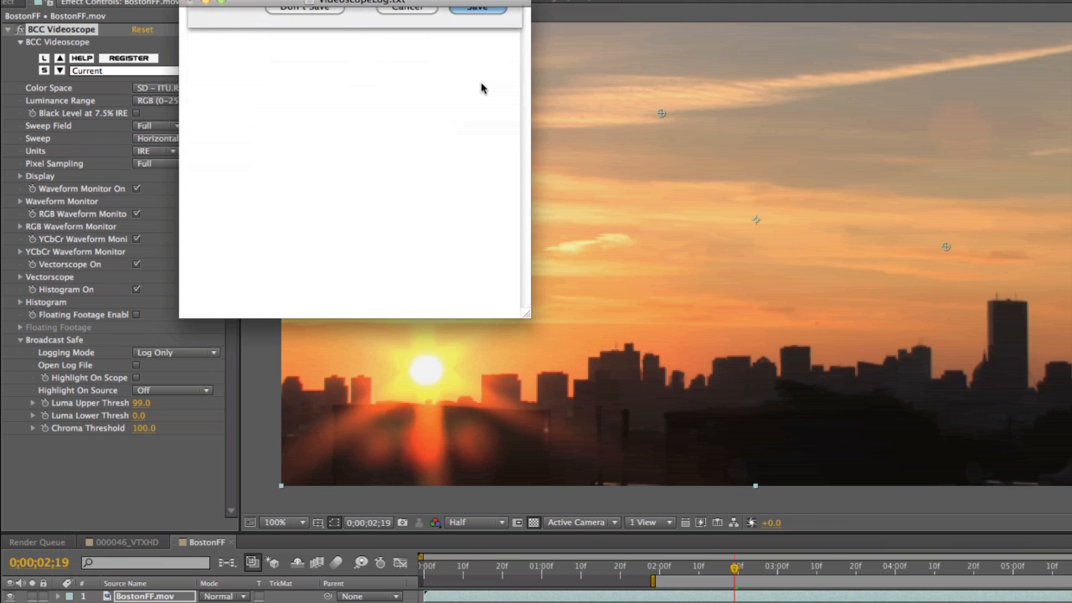
left_click(479, 83)
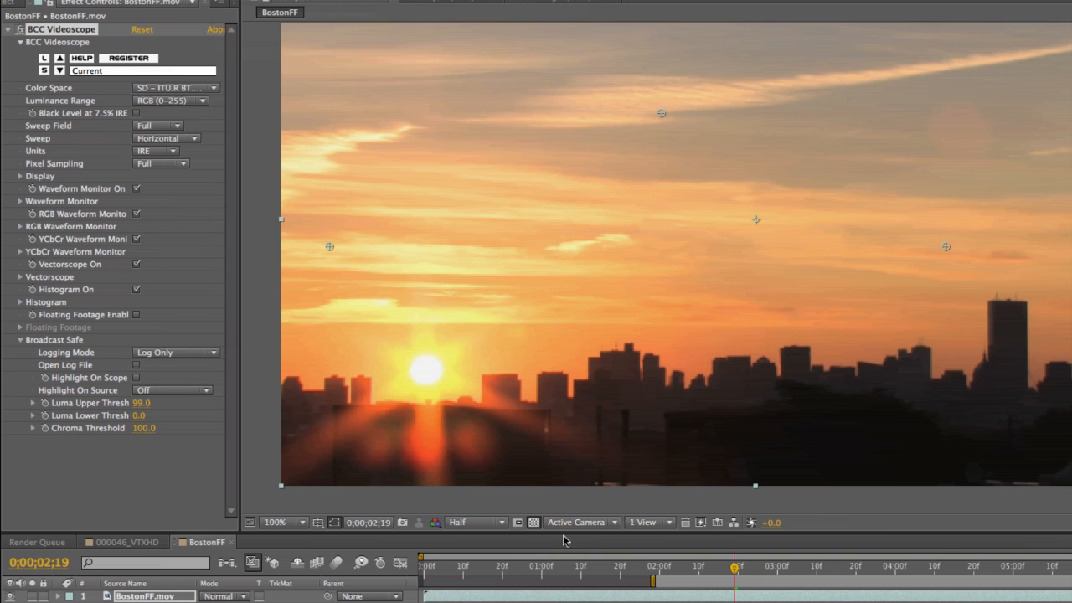
Preview BostonFF again with the current time at 0;00;01;29, stop it and reopen the log file.
left_click(657, 572)
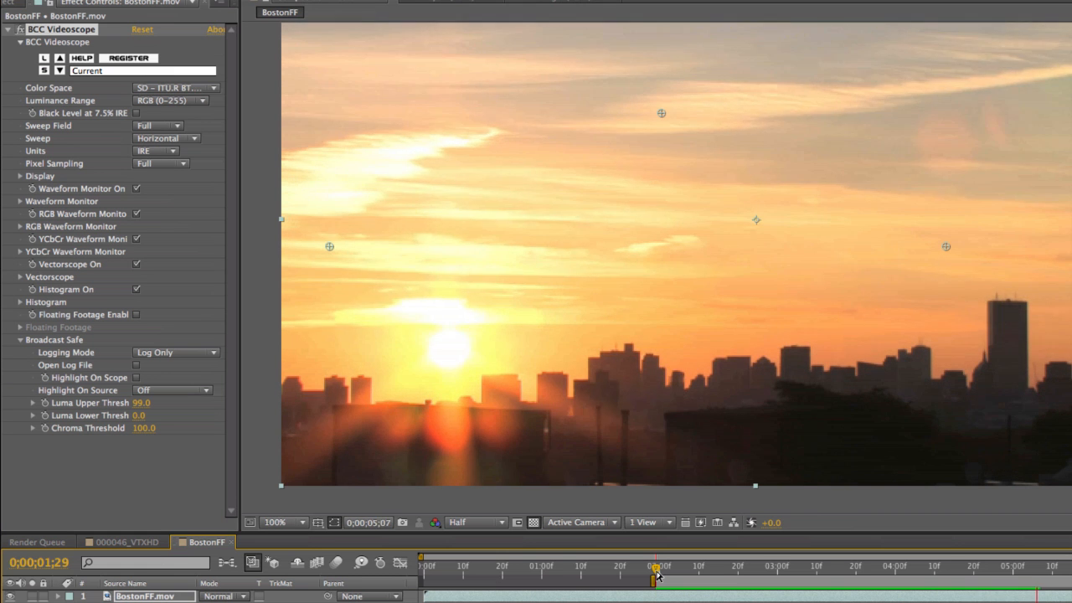
key("space")
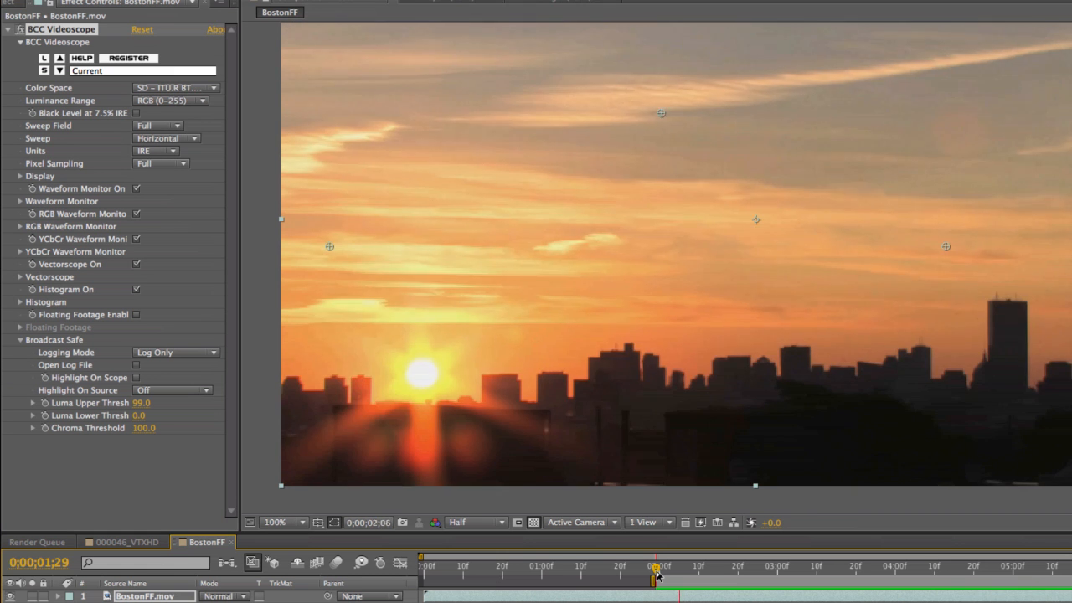
key("space")
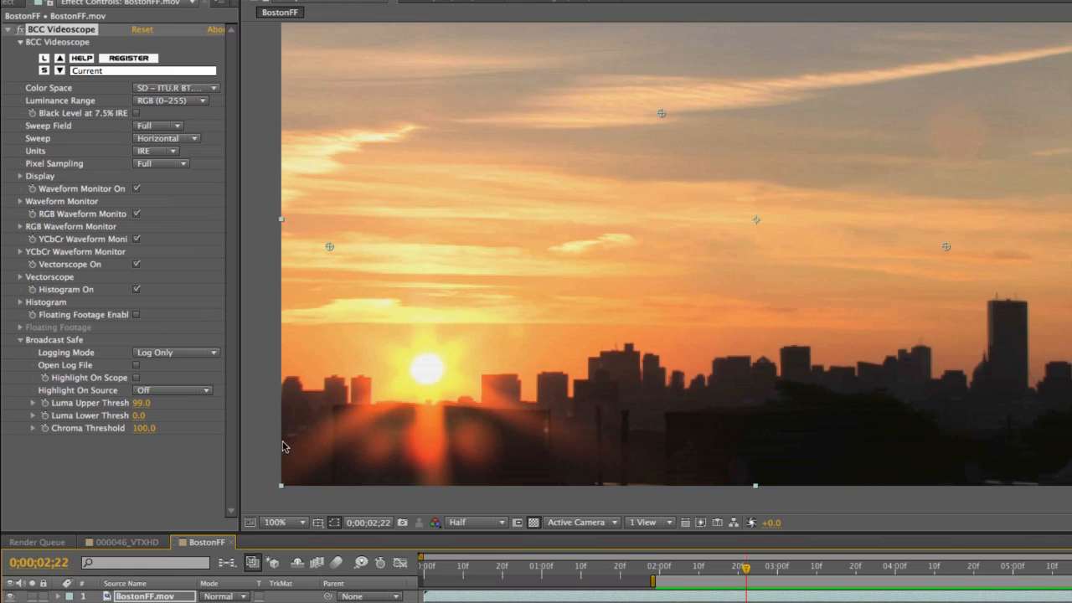
left_click(138, 366)
Examine the new log entries and select them from the oldest up to the newest.
scroll(576, 211, "down", 4)
scroll(442, 210, "down", 15)
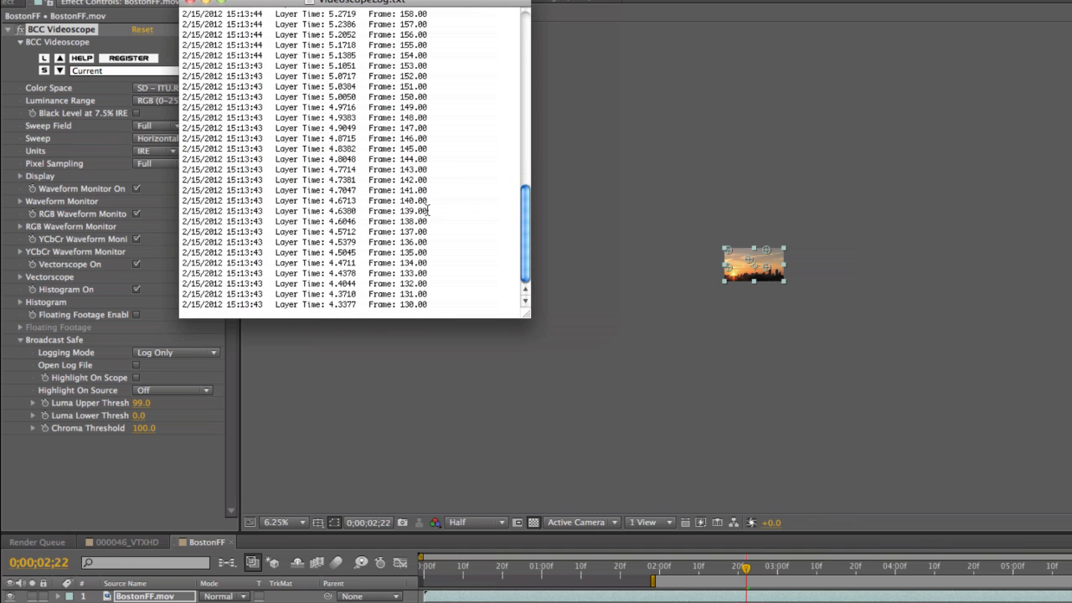
scroll(724, 289, "up", 6)
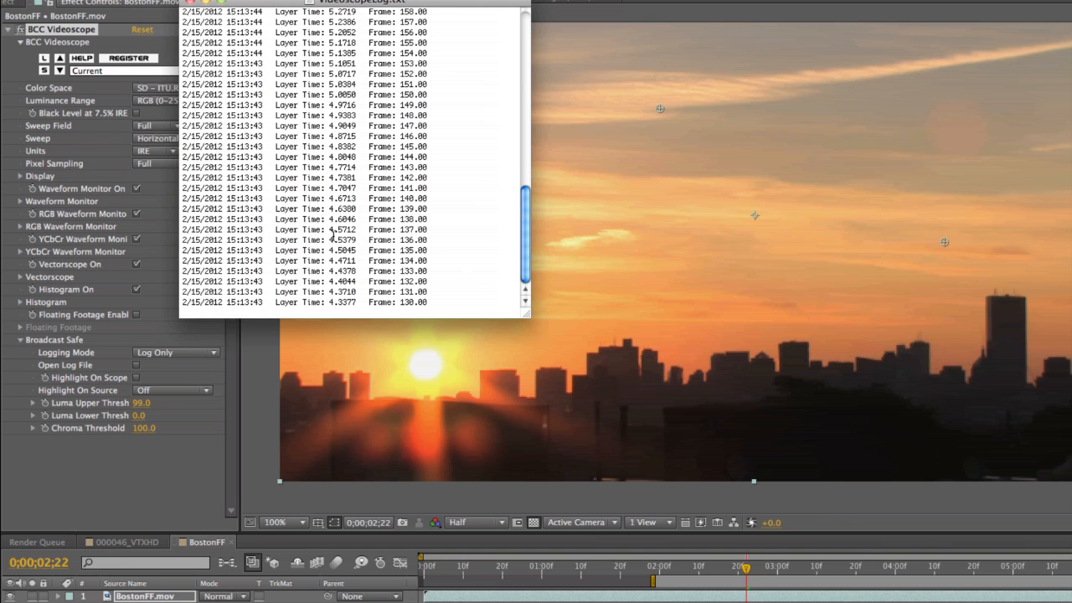
left_click_drag(438, 299, 176, 8)
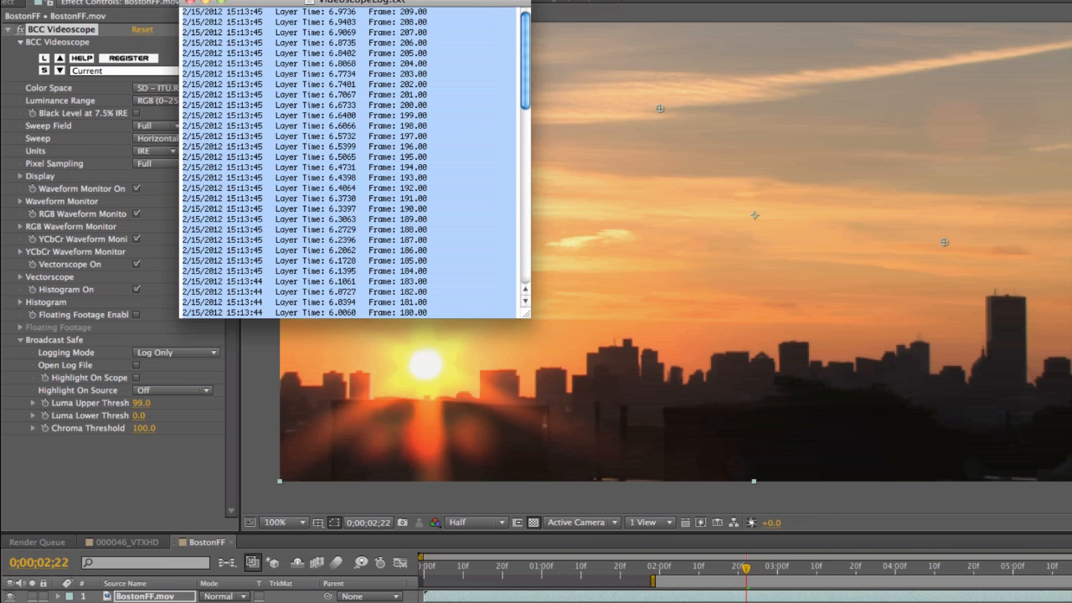
Scrub BostonFF to 0;00;04;11, set the Logging Mode to Render Only and scrub back to 0;00;04;08.
left_click(775, 572)
left_click_drag(831, 571, 938, 572)
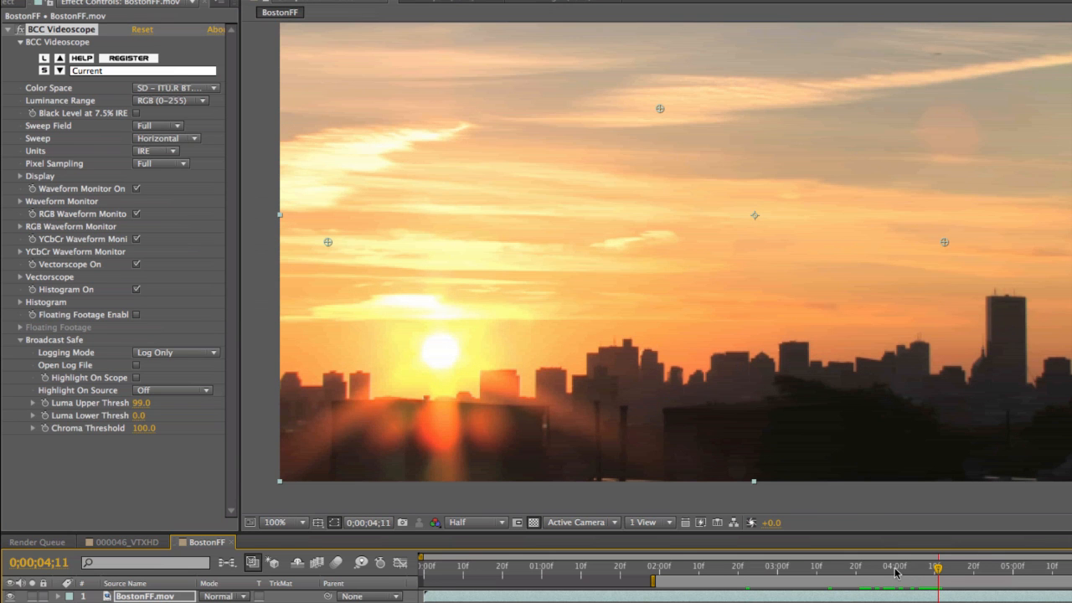
left_click(167, 352)
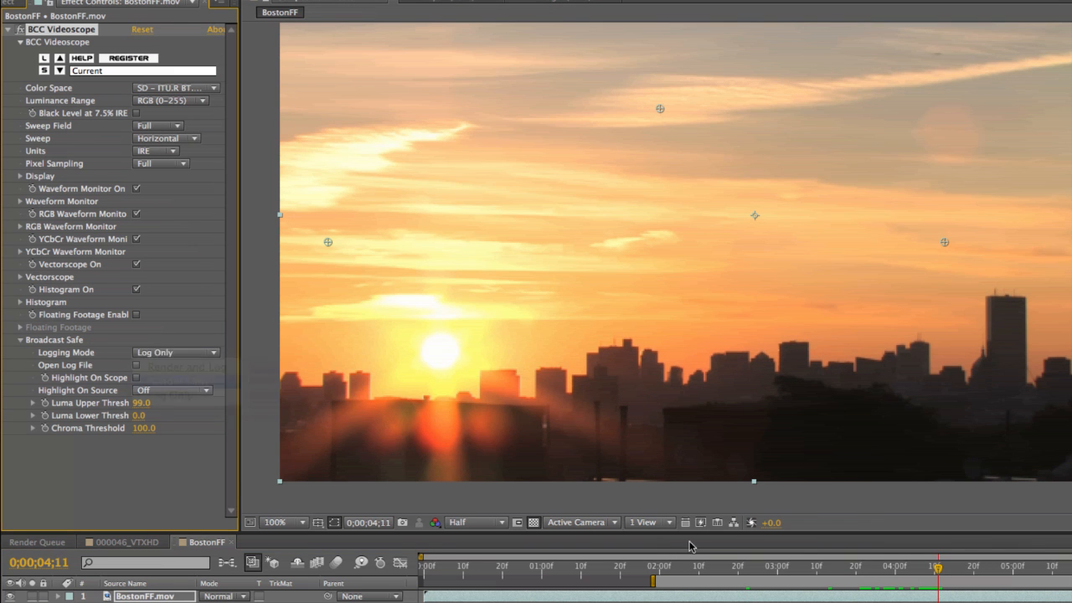
left_click(172, 378)
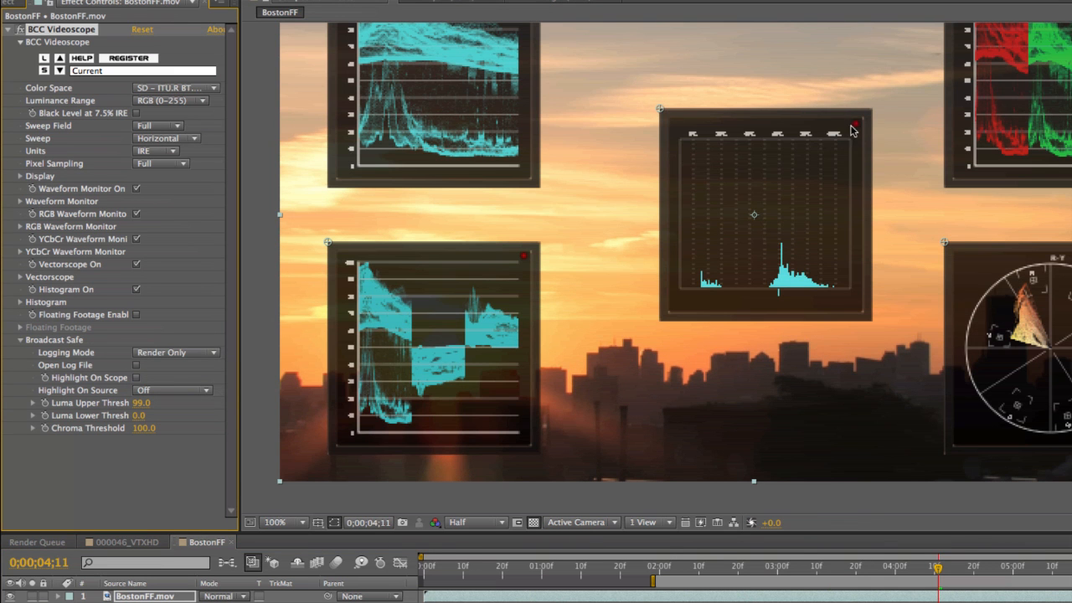
left_click_drag(937, 574, 927, 574)
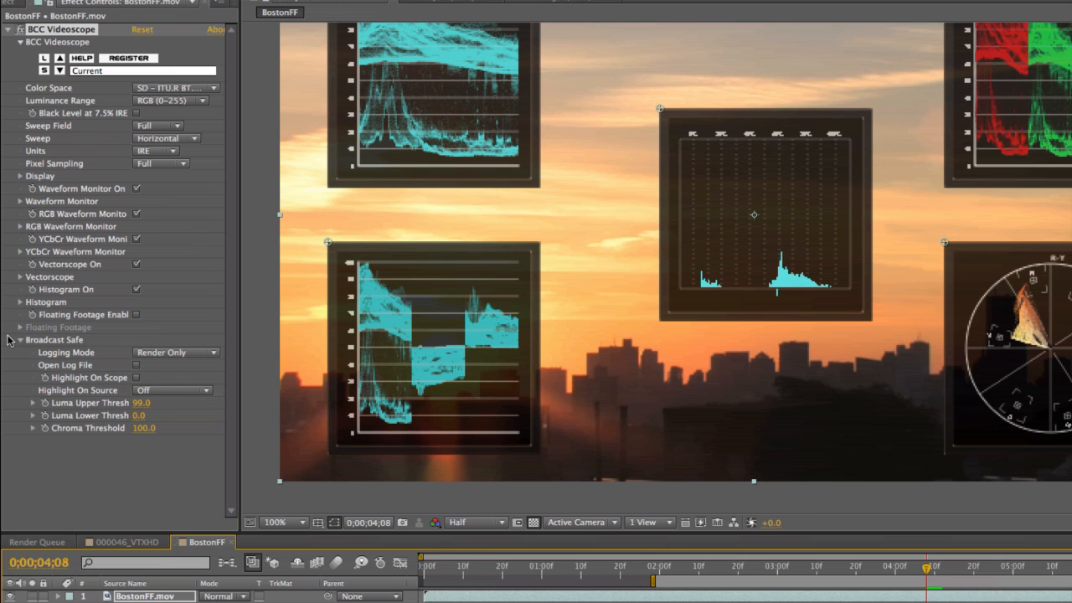
Switch back to the 000046_VTXHD composition and show the BCC Videoscope effect controls of its footage layer.
left_click(11, 3)
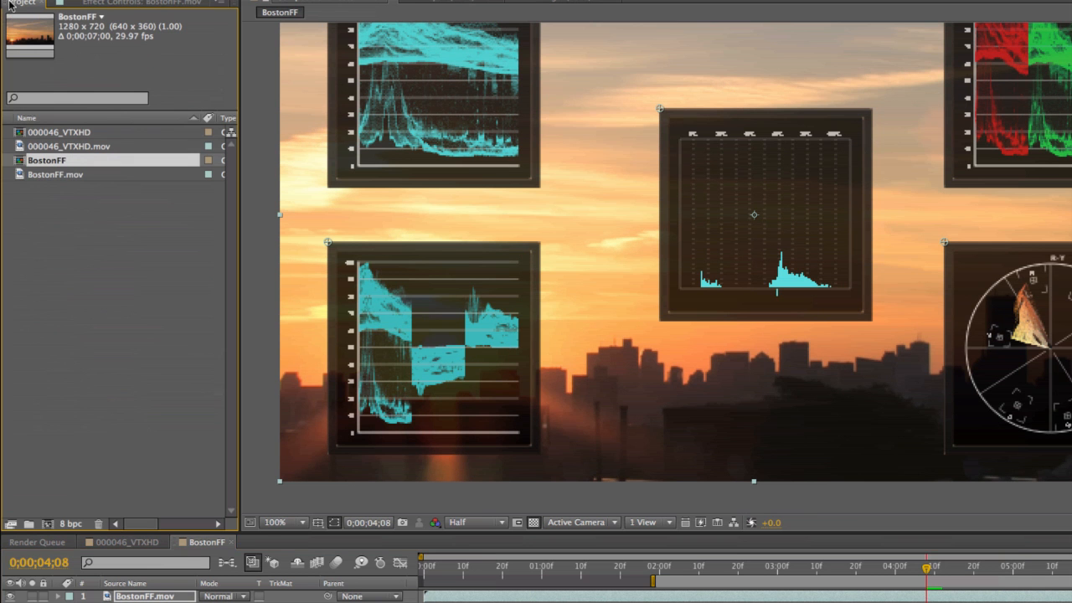
left_click(135, 545)
scroll(589, 437, "down", 2)
left_click_drag(666, 452, 621, 403)
scroll(684, 320, "up", 3)
scroll(685, 320, "down", 3)
scroll(685, 321, "up", 1)
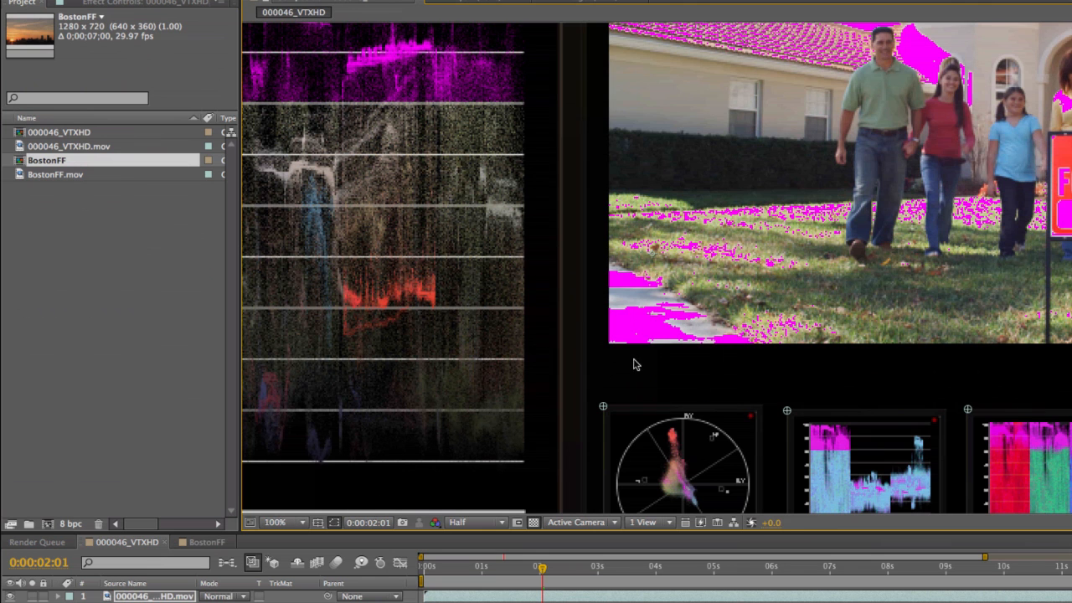
left_click(144, 597)
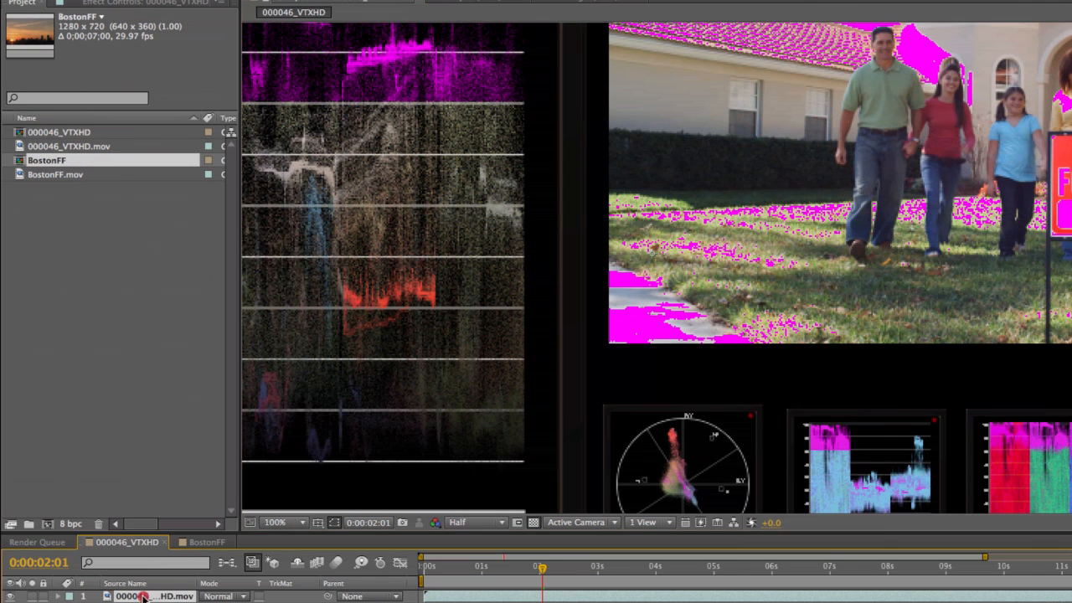
left_click(104, 3)
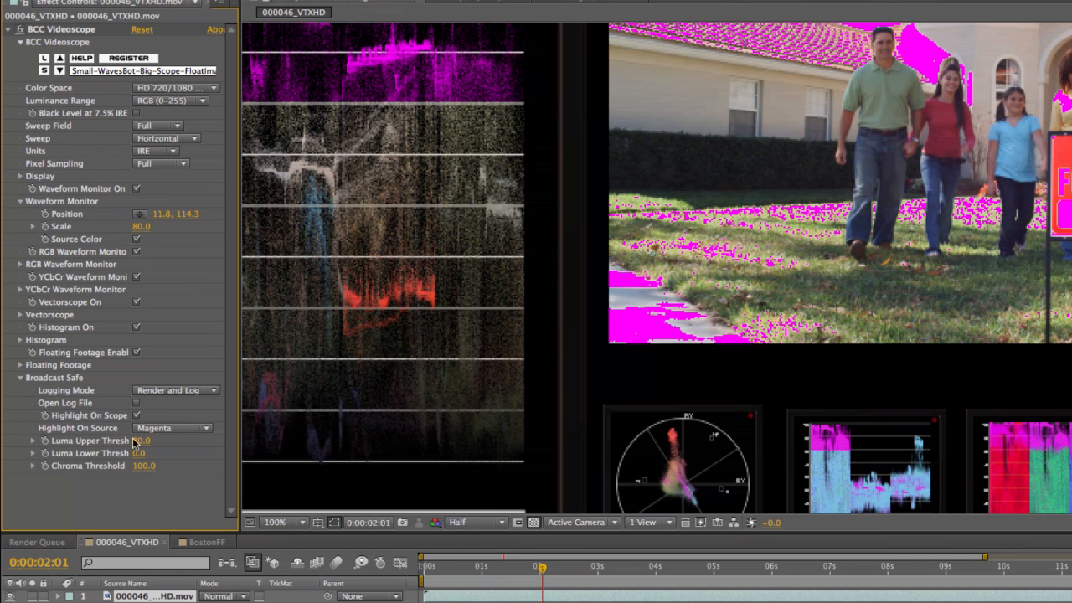
Set the Luma Upper Threshold to 100 and the Chroma Threshold to 60.
left_click(137, 441)
key("Return")
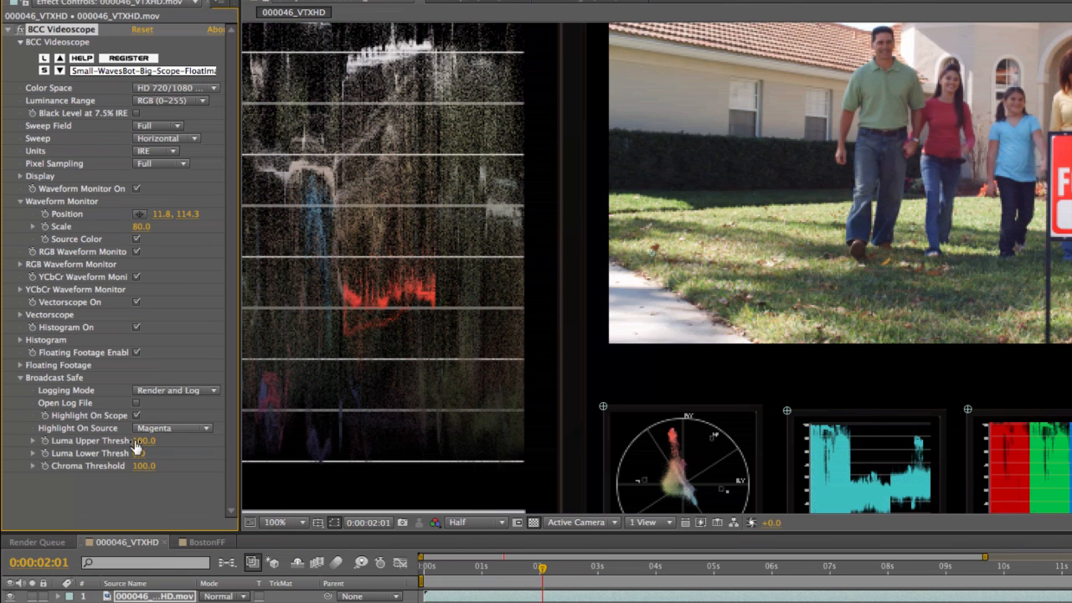
left_click(144, 469)
type("60")
key("Return")
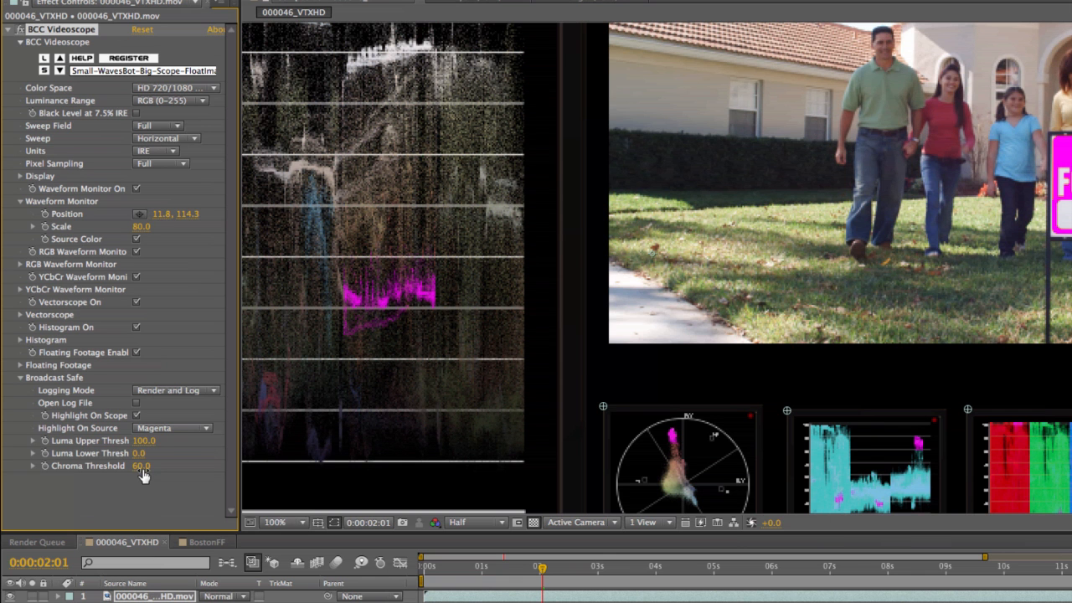
Compare the waveform and vectorscope with Highlight On Scope off and on, leaving it enabled.
left_click_drag(742, 218, 691, 310)
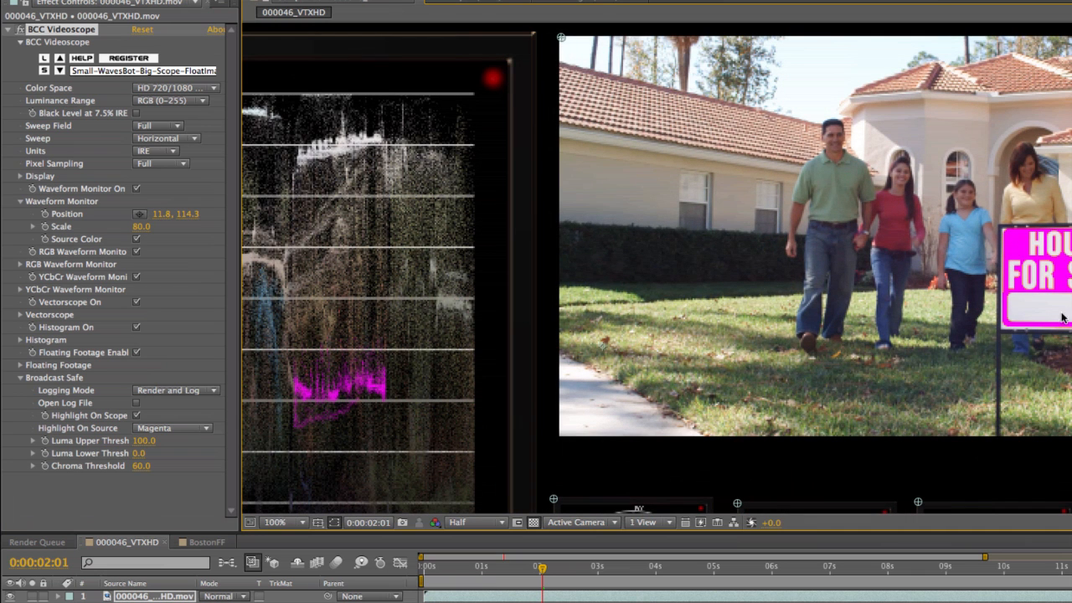
left_click_drag(438, 425, 667, 314)
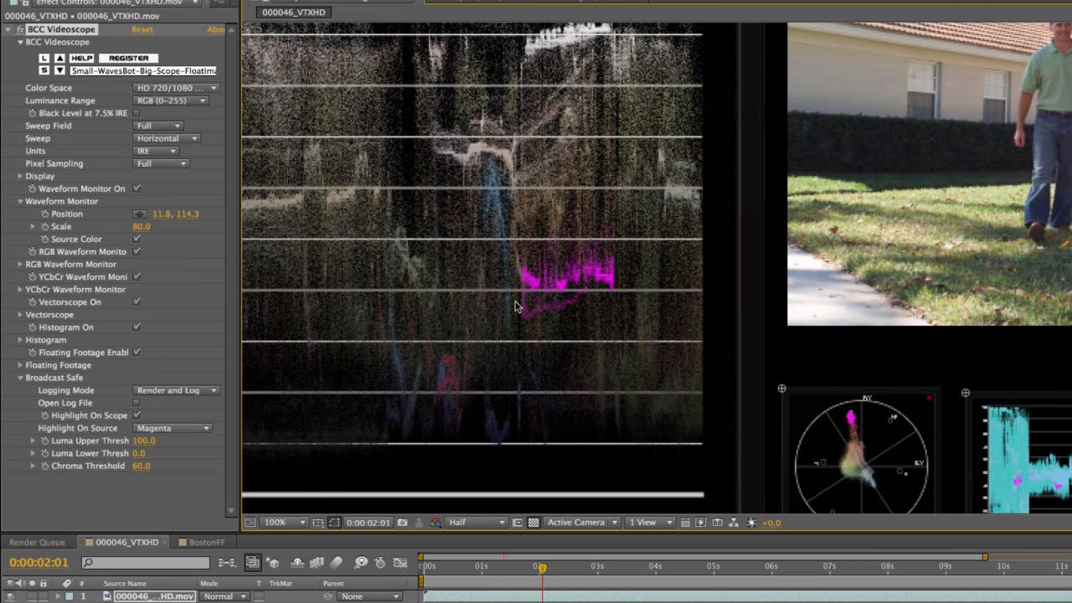
left_click(137, 417)
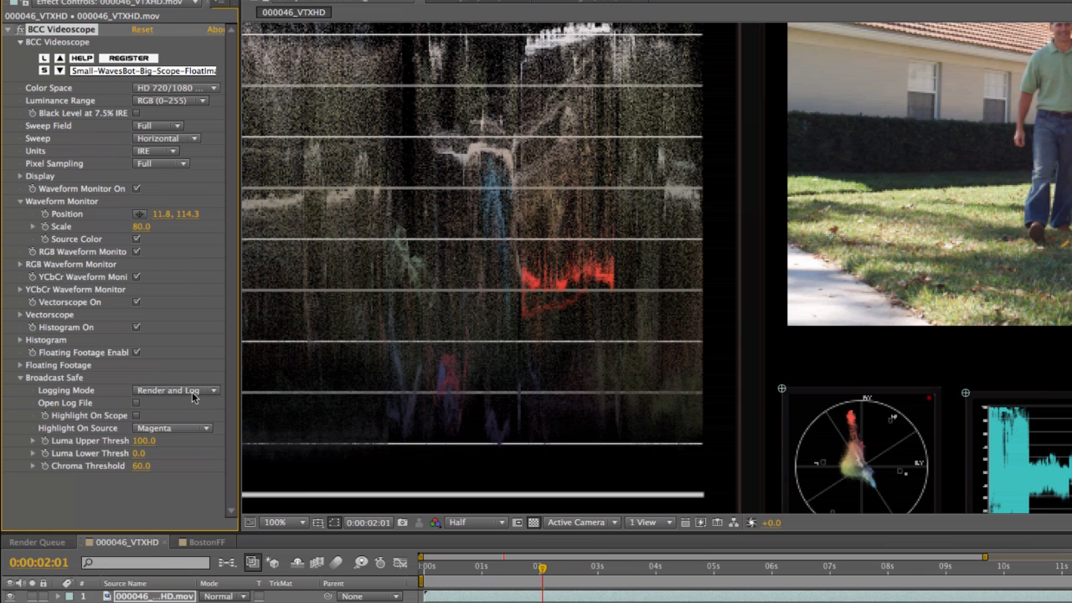
left_click(136, 416)
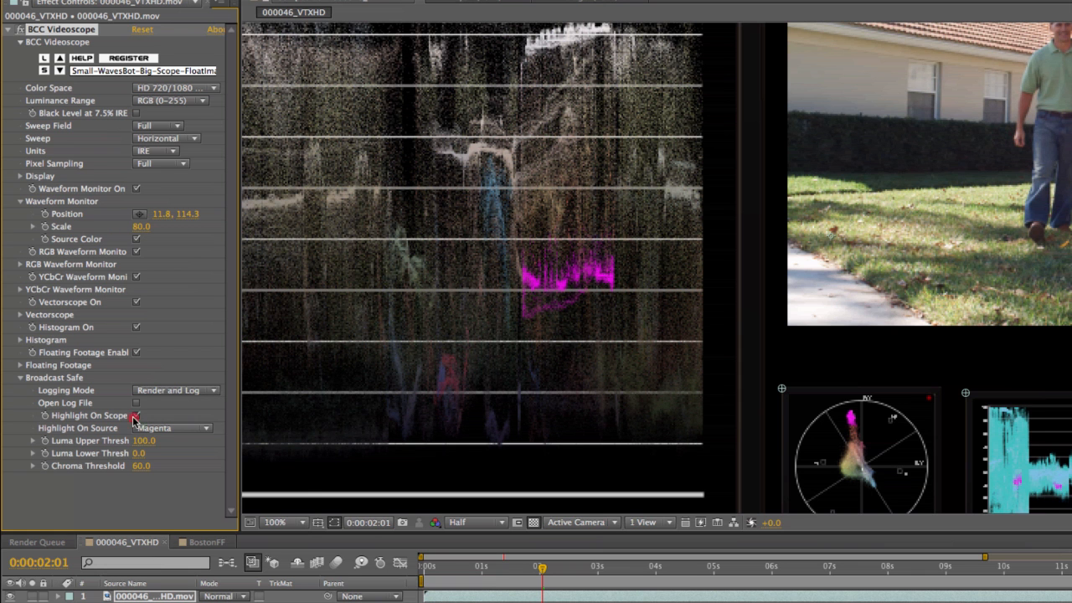
left_click(135, 417)
left_click(136, 416)
Scrub to 0:00:01:12 and examine the highlighted sign in the source footage alongside the waveform.
mouse_move(745, 319)
left_mouse_down()
mouse_move(587, 376)
mouse_move(561, 407)
mouse_move(571, 408)
left_mouse_up()
left_click_drag(462, 570, 510, 570)
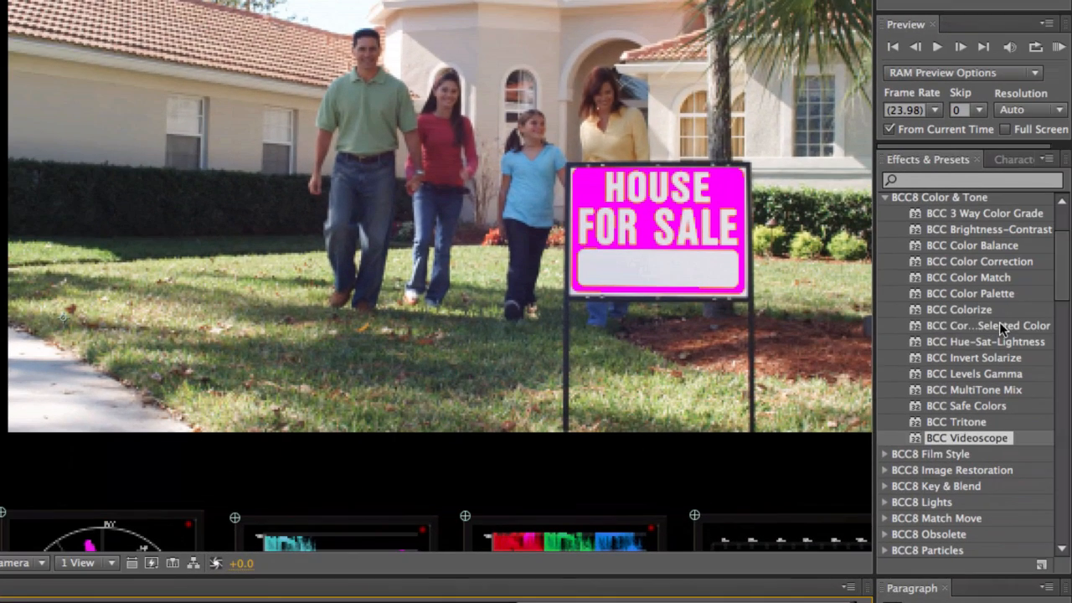
left_click(1071, 336)
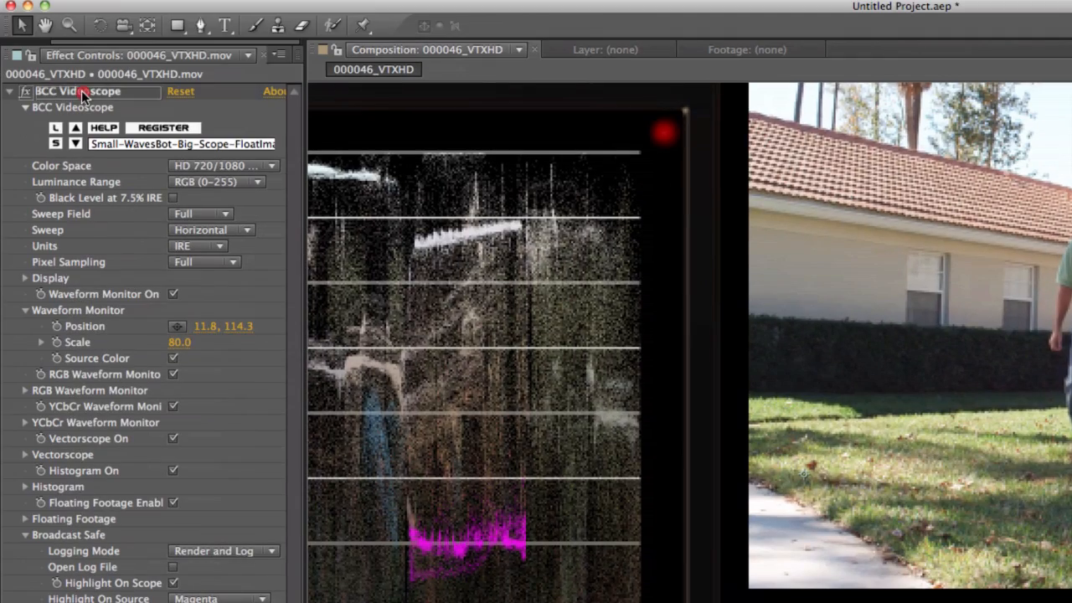
Place the BCC Correct Selected Color effect above BCC Videoscope on the footage layer and collapse both effects.
left_click(79, 88)
left_click_drag(79, 86, 79, 87)
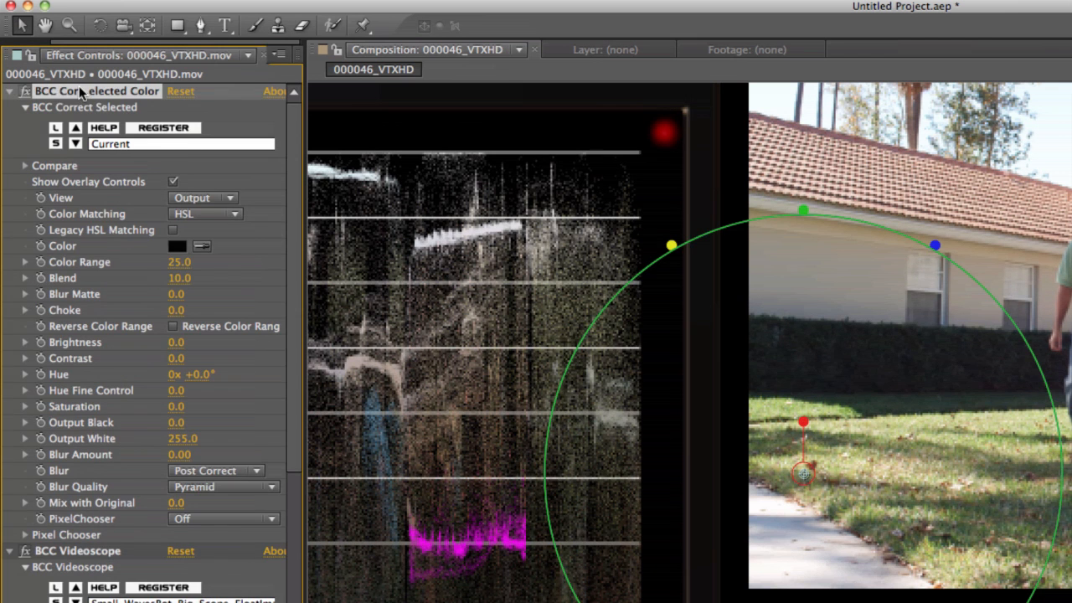
left_click(9, 91)
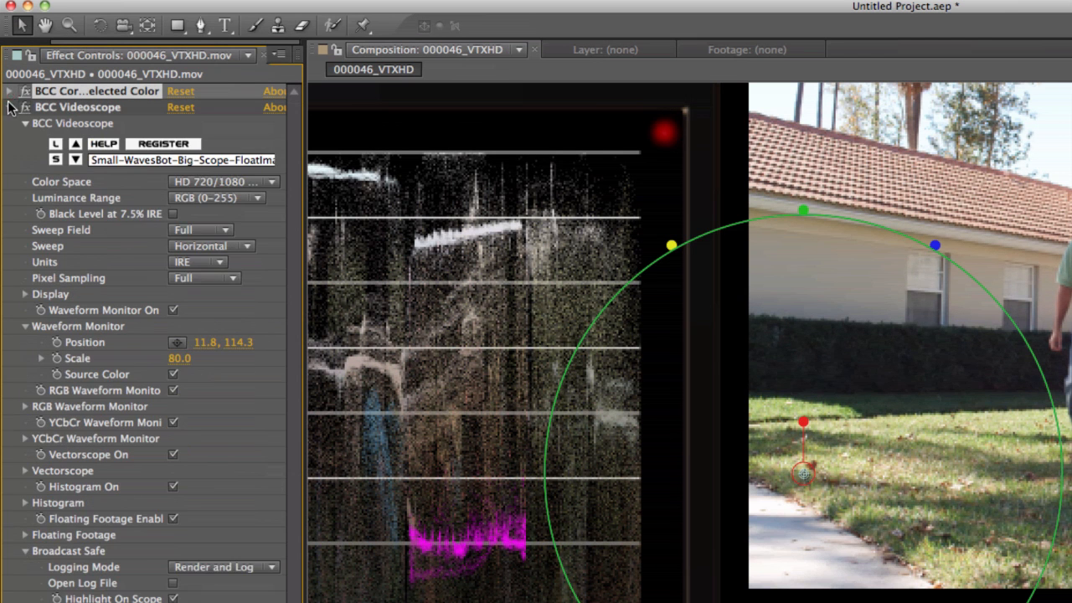
left_click(10, 107)
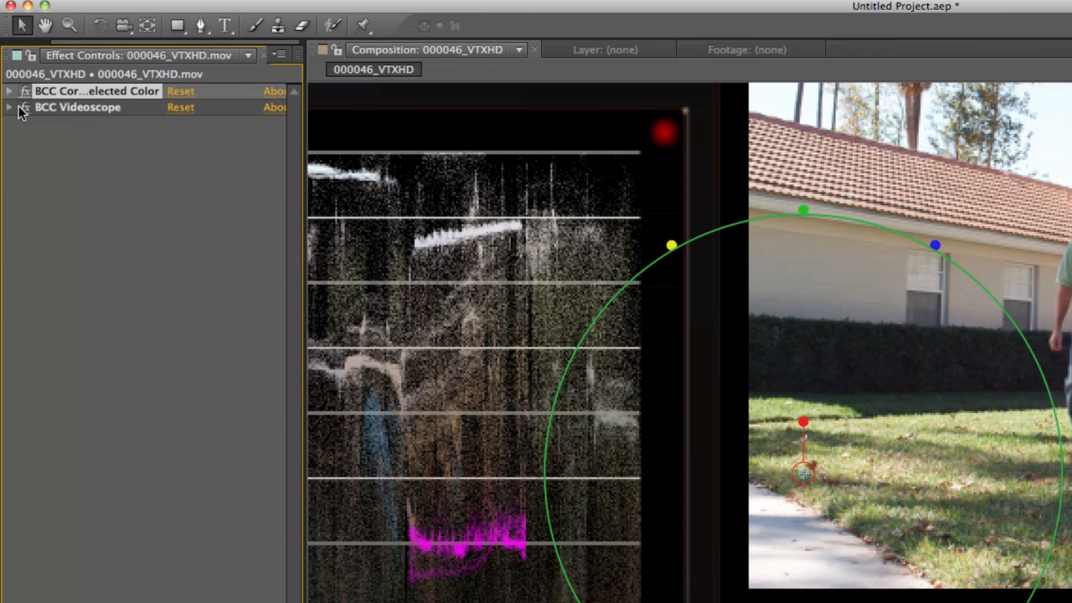
Try the on-screen brightness and saturation overlay handles of BCC Correct Selected Color and reset the effect.
left_click_drag(936, 245, 997, 137)
left_click_drag(673, 245, 666, 275)
left_click(180, 92)
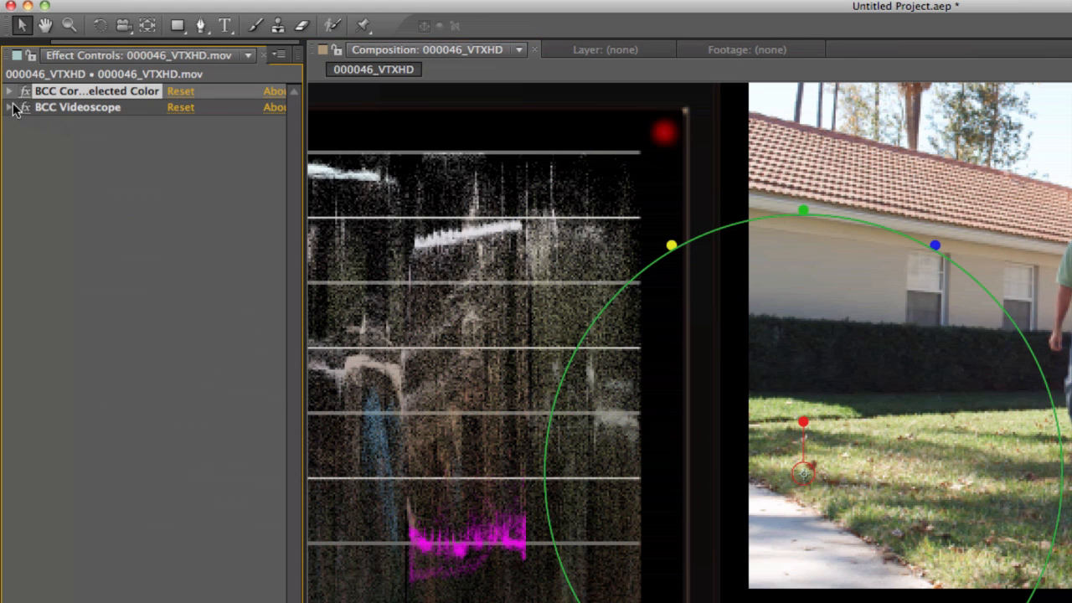
Sample the sign's red as the Color of BCC Correct Selected Color with BCC Videoscope temporarily disabled, and re-enable Videoscope.
left_click(8, 90)
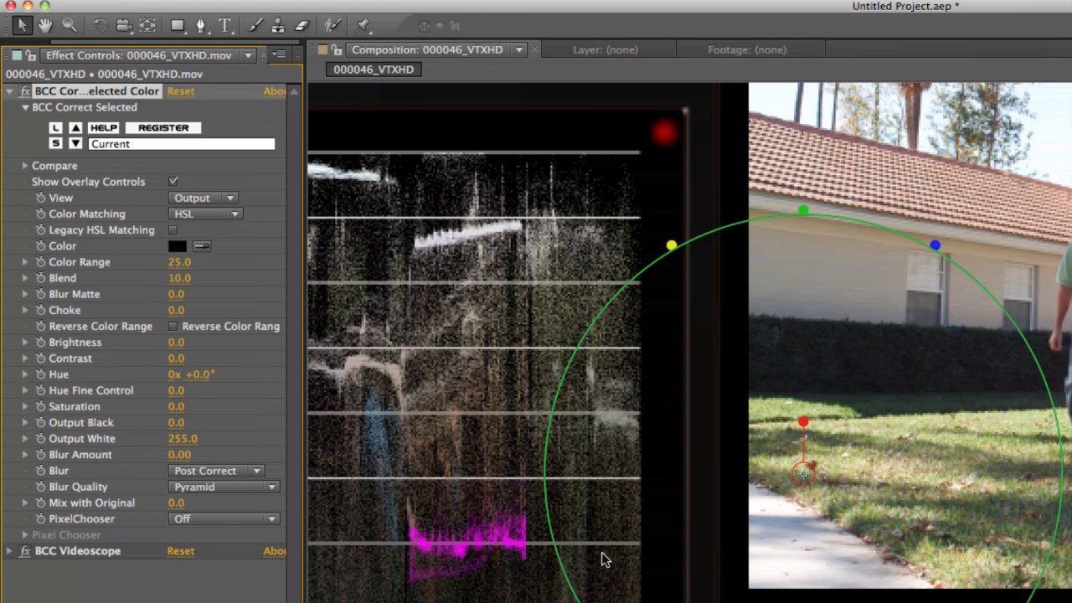
left_click(25, 550)
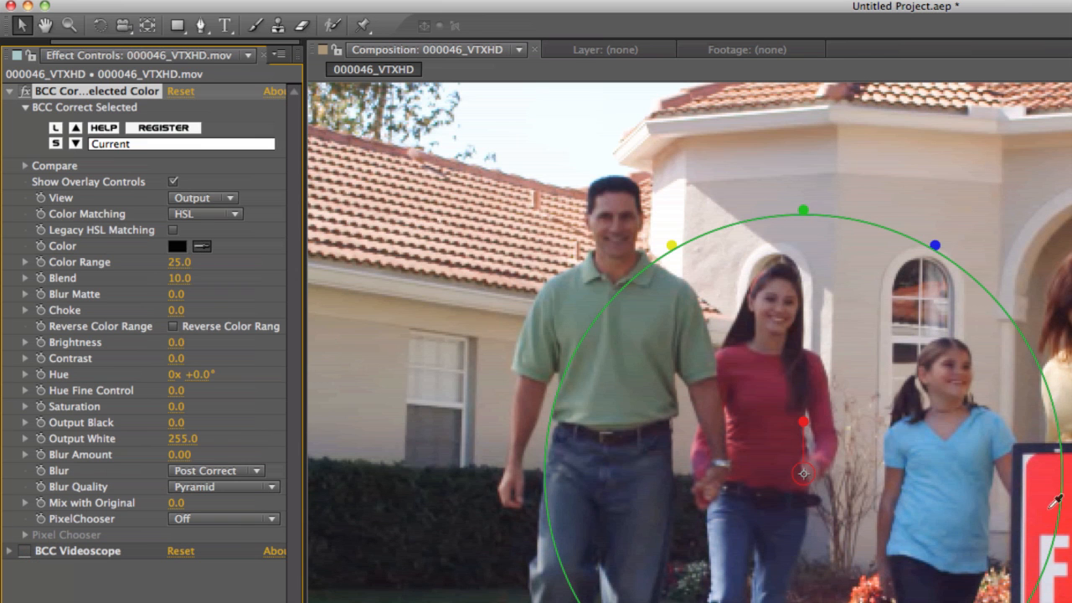
left_click(1068, 513)
left_click(26, 551)
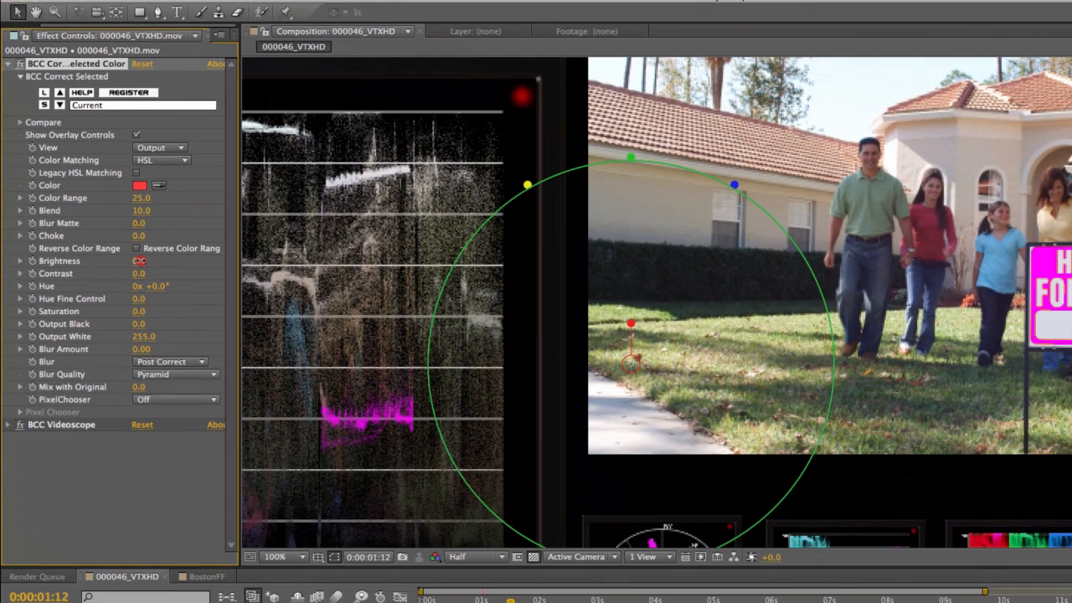
Adjust the selected red's Brightness to -25.8 and Saturation to -0.2.
left_click_drag(140, 261, 134, 260)
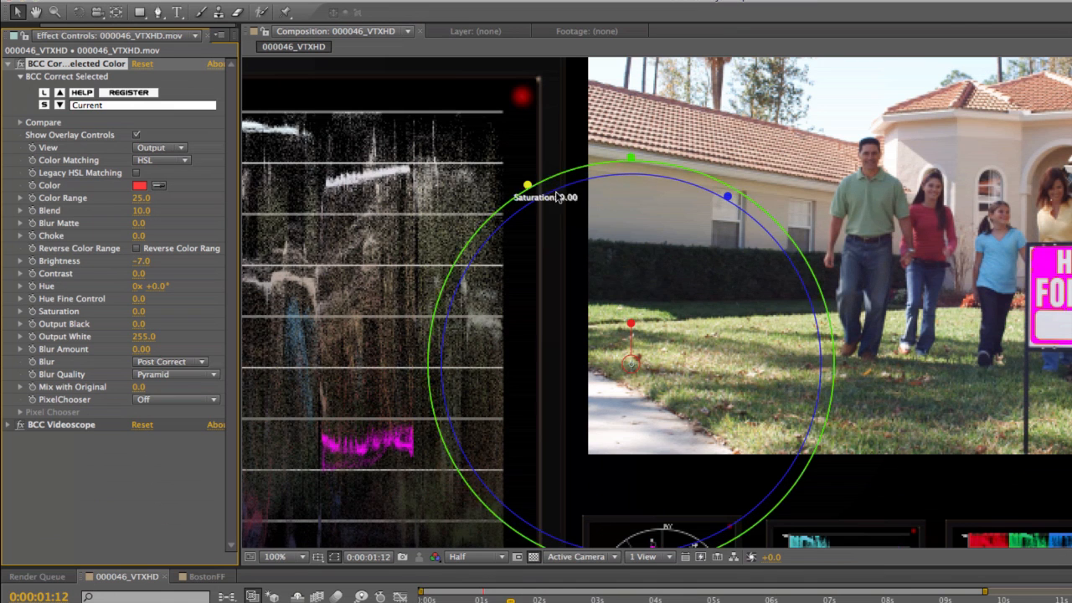
left_click_drag(727, 198, 742, 172)
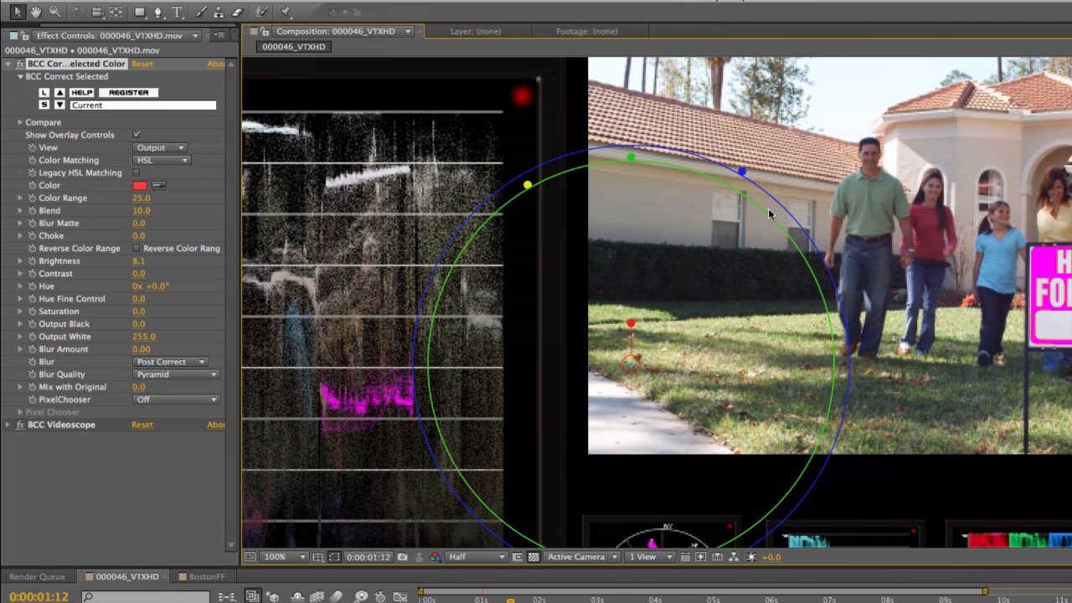
left_click_drag(743, 172, 716, 215)
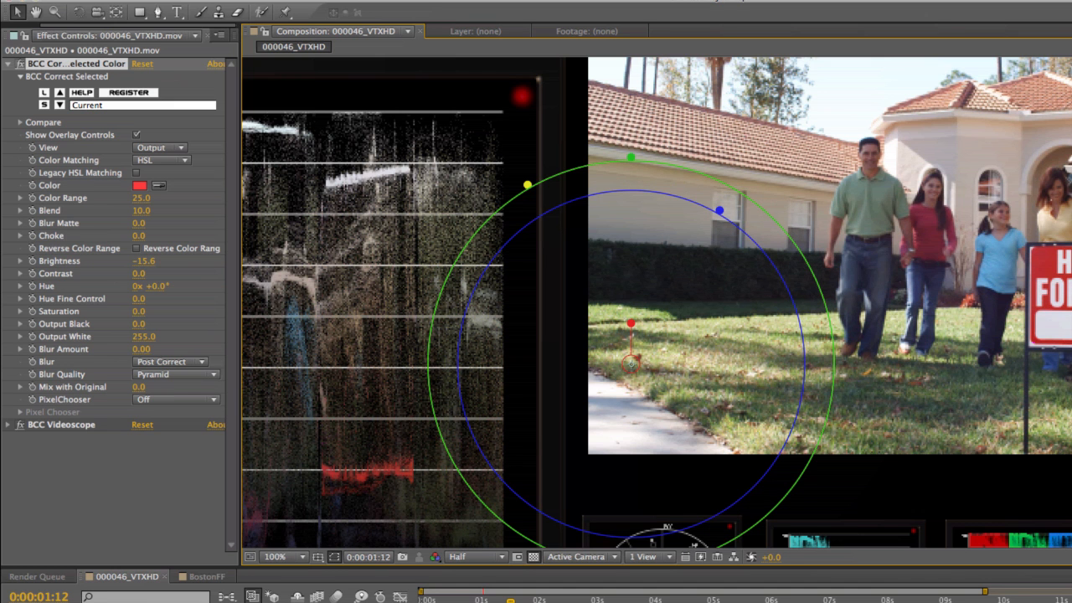
left_click_drag(721, 212, 740, 177)
mouse_move(533, 190)
left_mouse_down()
mouse_move(507, 179)
mouse_move(545, 214)
mouse_move(510, 197)
mouse_move(546, 240)
mouse_move(510, 196)
mouse_move(524, 182)
left_mouse_up()
left_click_drag(740, 177, 710, 227)
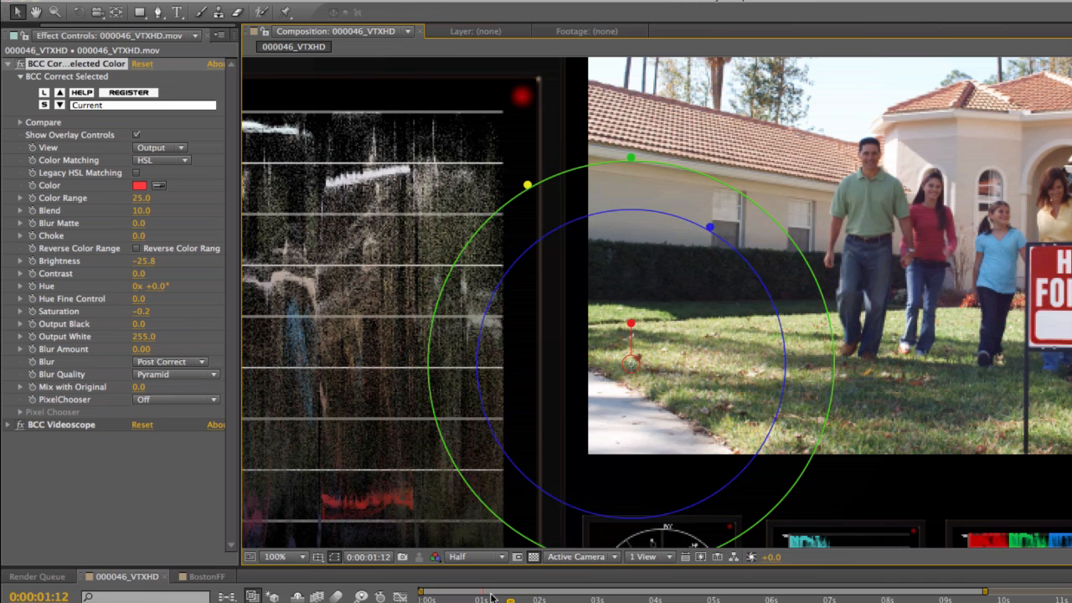
Set the Color Range to 25.8 and Blend to 43.0 at 0:00:00:09, and check the result at 0:00:01:21.
left_click_drag(474, 600, 444, 600)
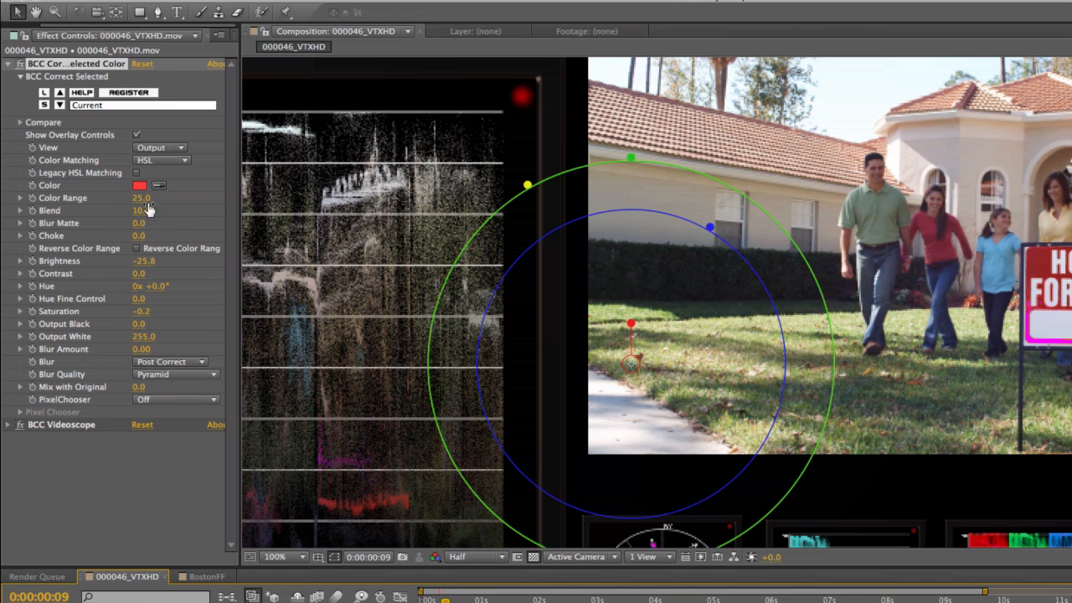
mouse_move(148, 209)
left_mouse_down()
mouse_move(224, 200)
mouse_move(156, 214)
left_mouse_up()
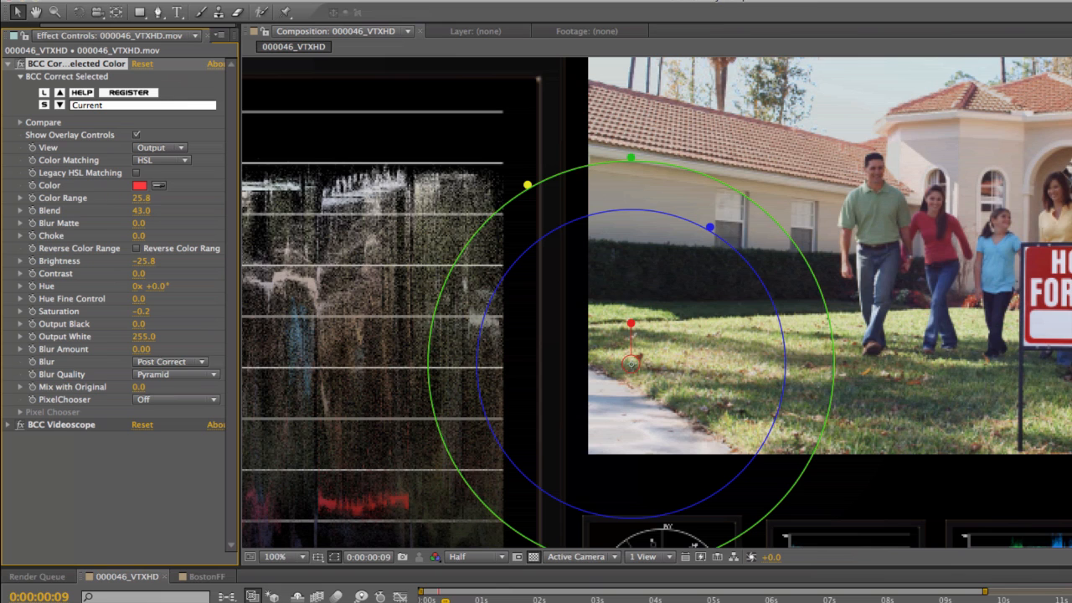
left_click_drag(471, 599, 532, 597)
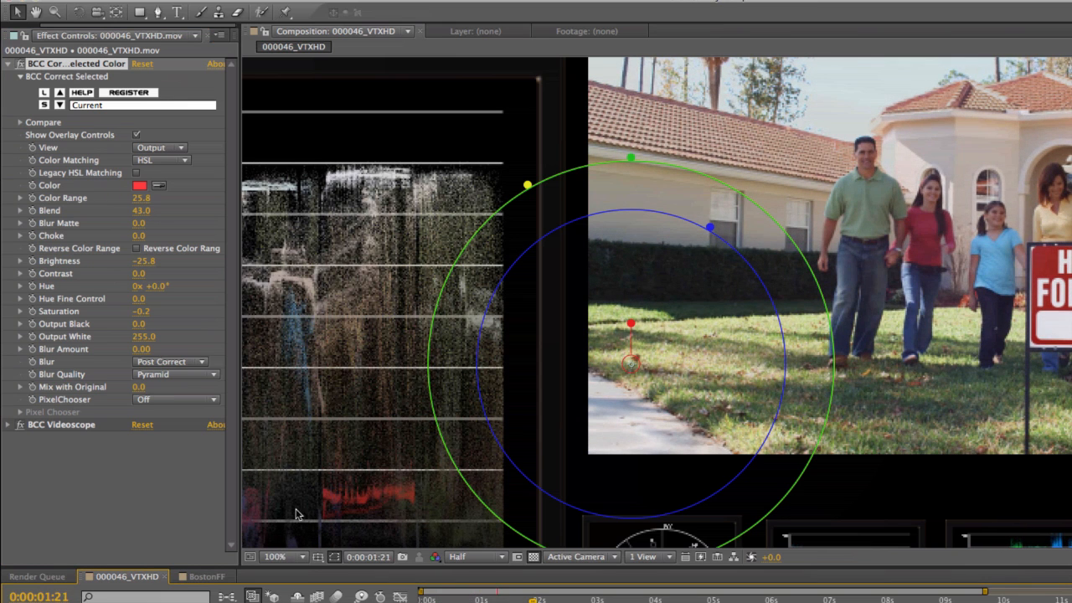
Delete the BCC Videoscope effect and review the corrected footage at 50% magnification up to 0:00:02:21.
left_click(48, 425)
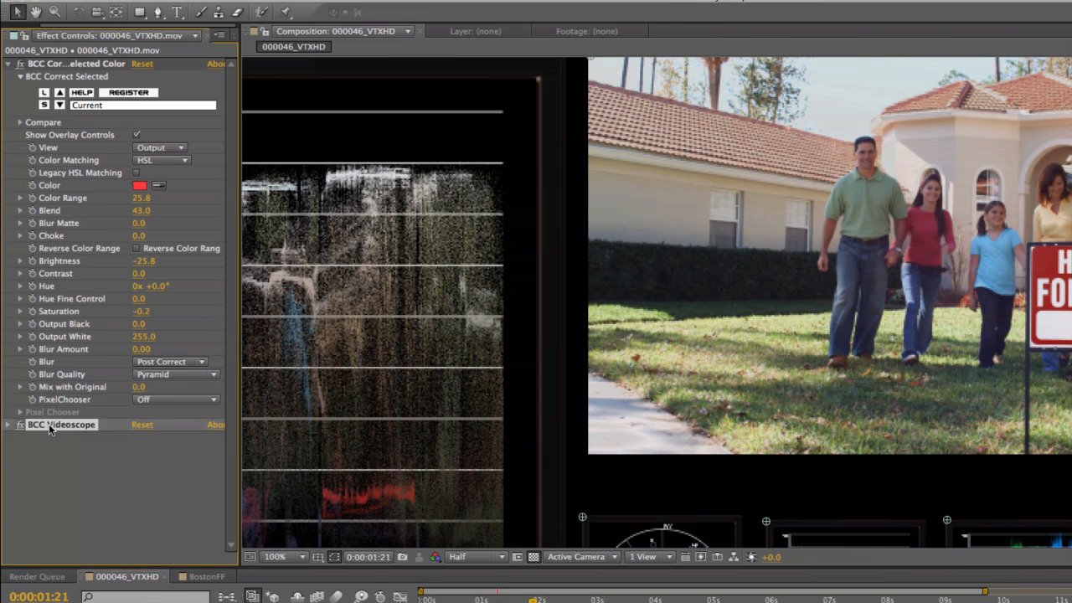
key("Delete")
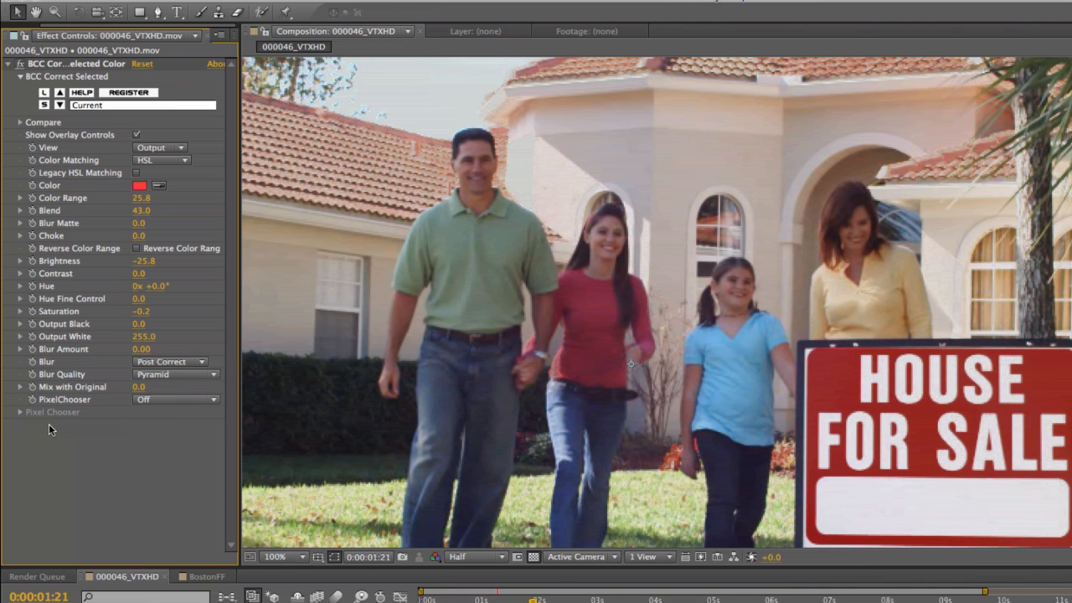
key("comma")
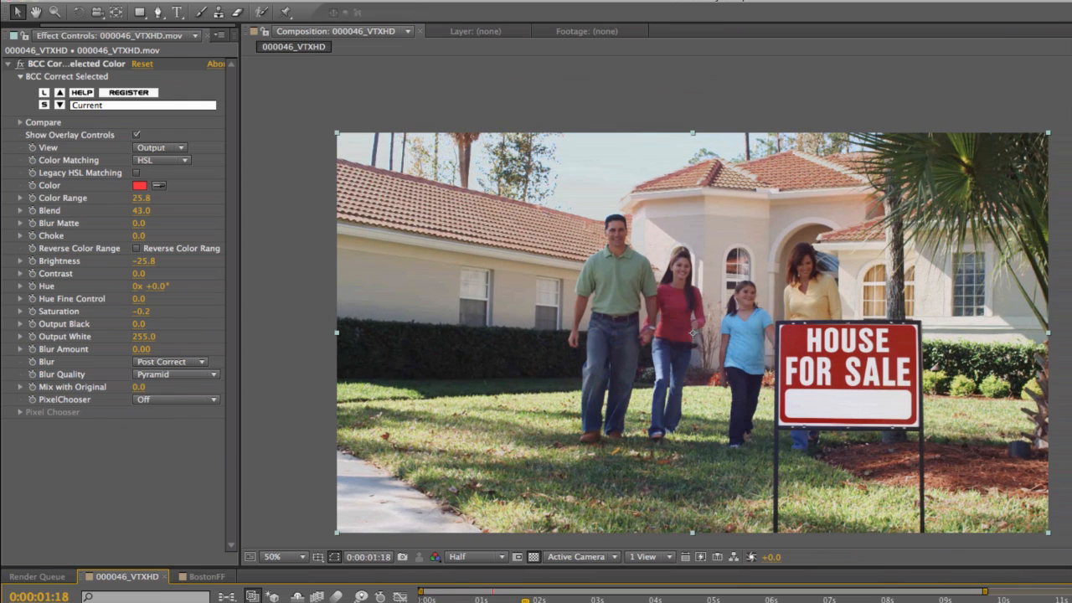
left_click(590, 600)
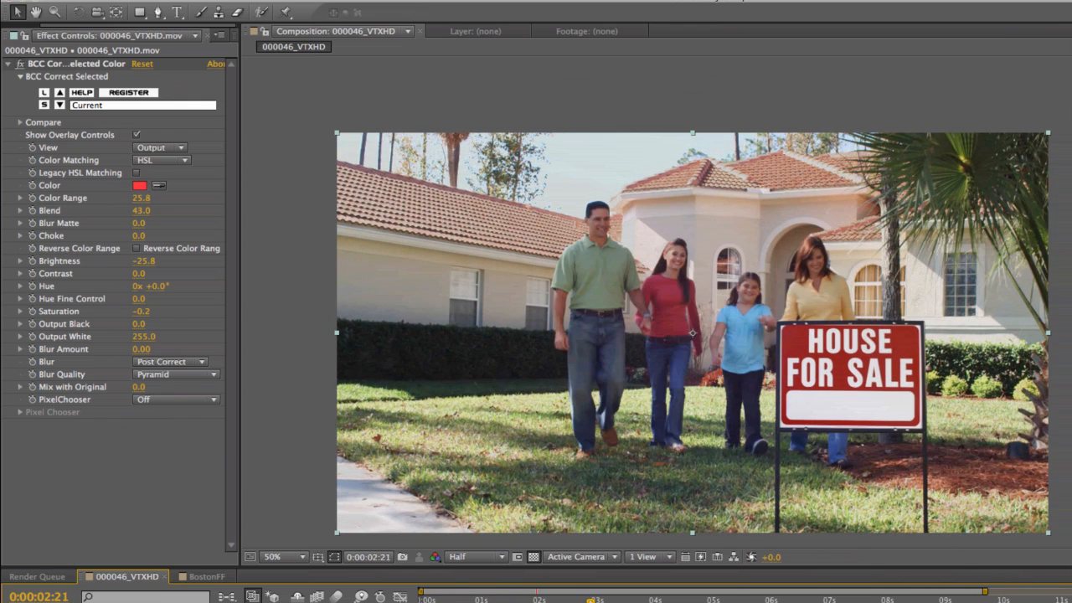